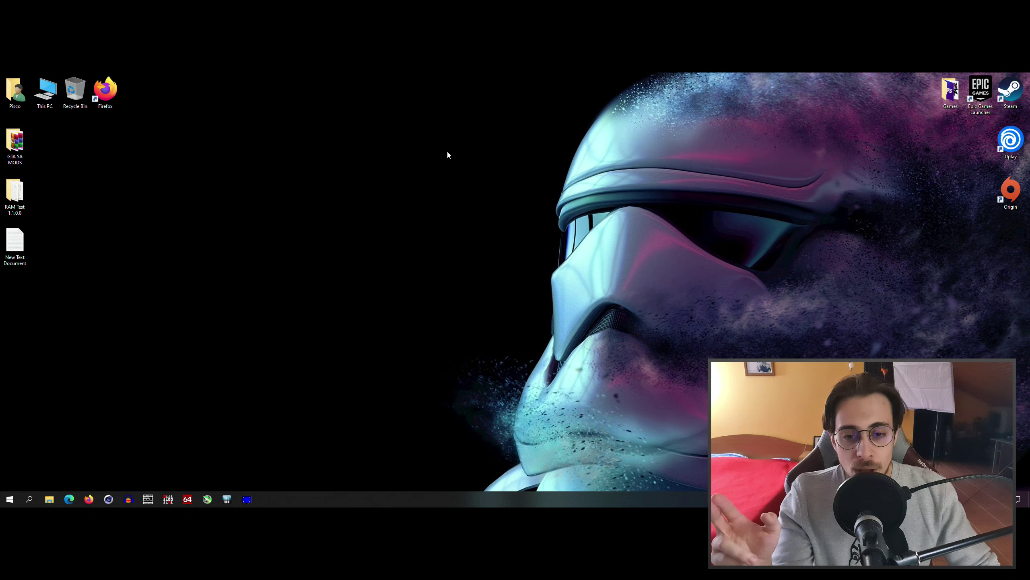
Launch AMD Radeon Software from the desktop's right-click menu
right_click(455, 149)
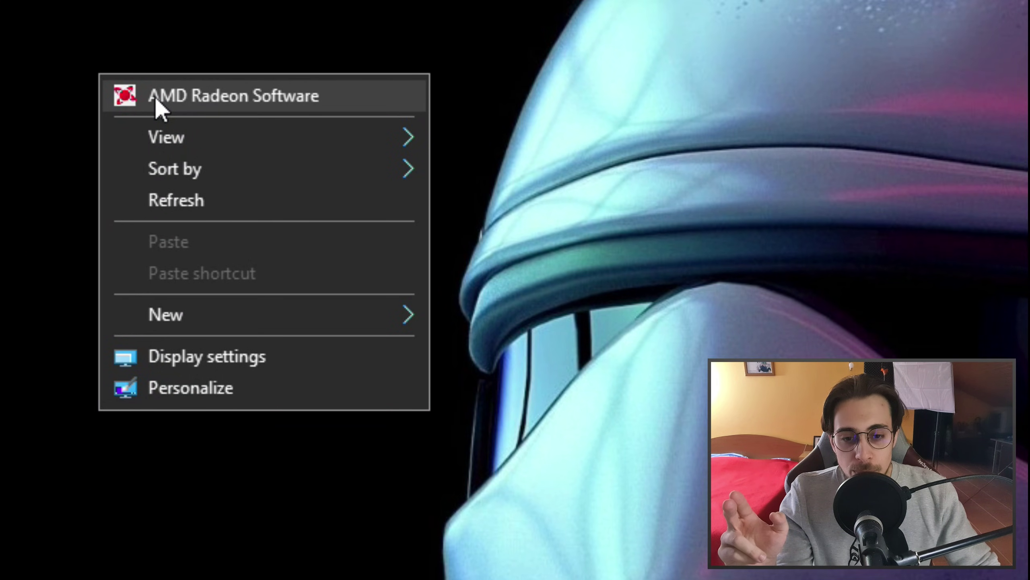
left_click(285, 97)
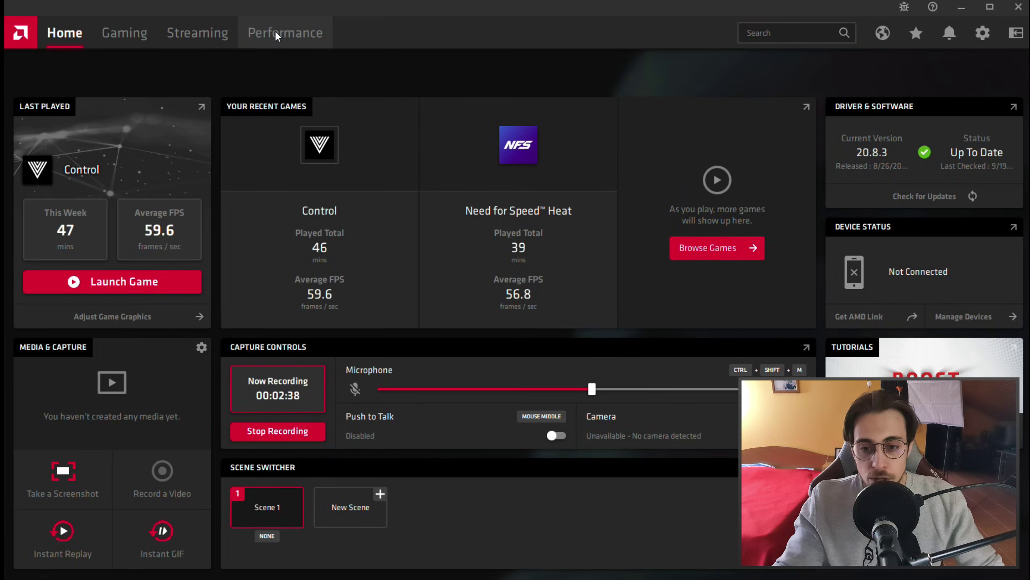
Show the RX 5500 XT Performance metrics, briefly checking Task Manager's Performance tab before closing it
left_click(616, 68)
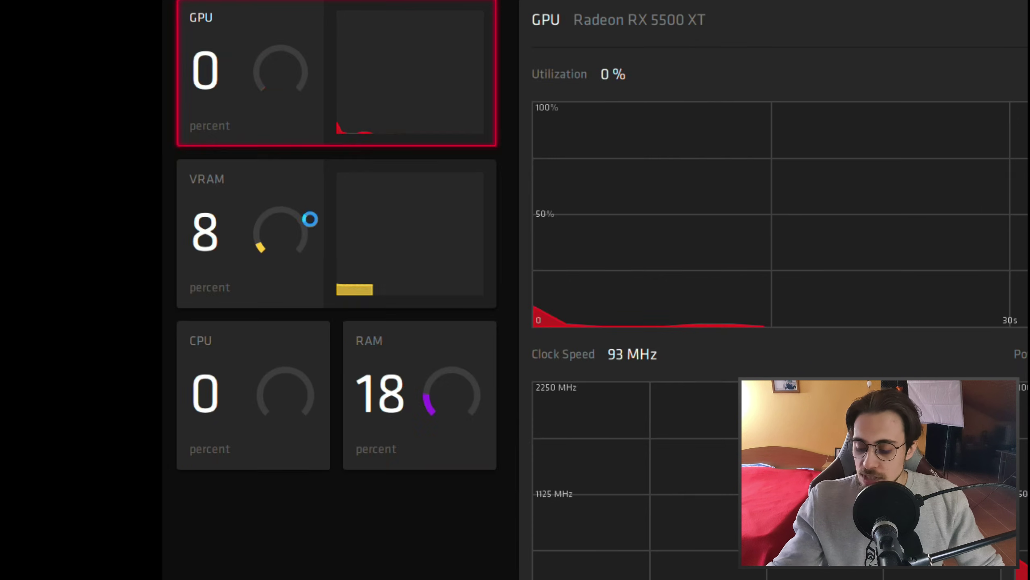
key("ctrl+shift+Escape")
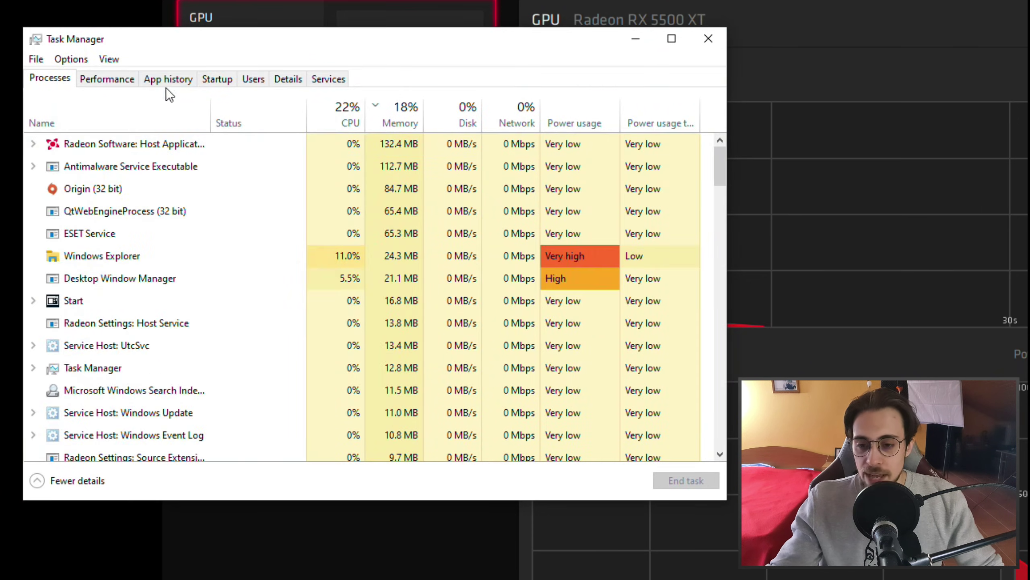
left_click(124, 79)
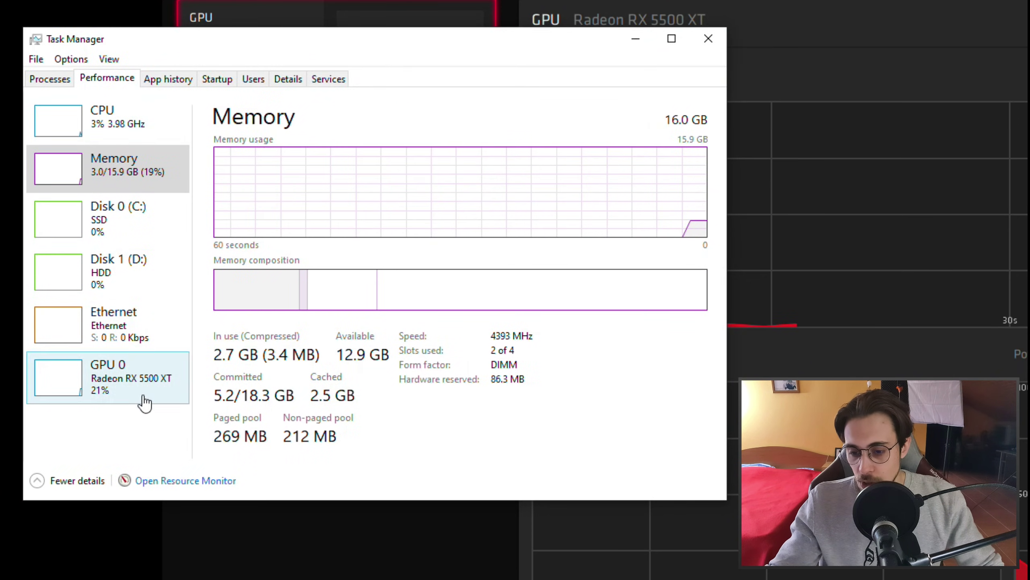
left_click(713, 41)
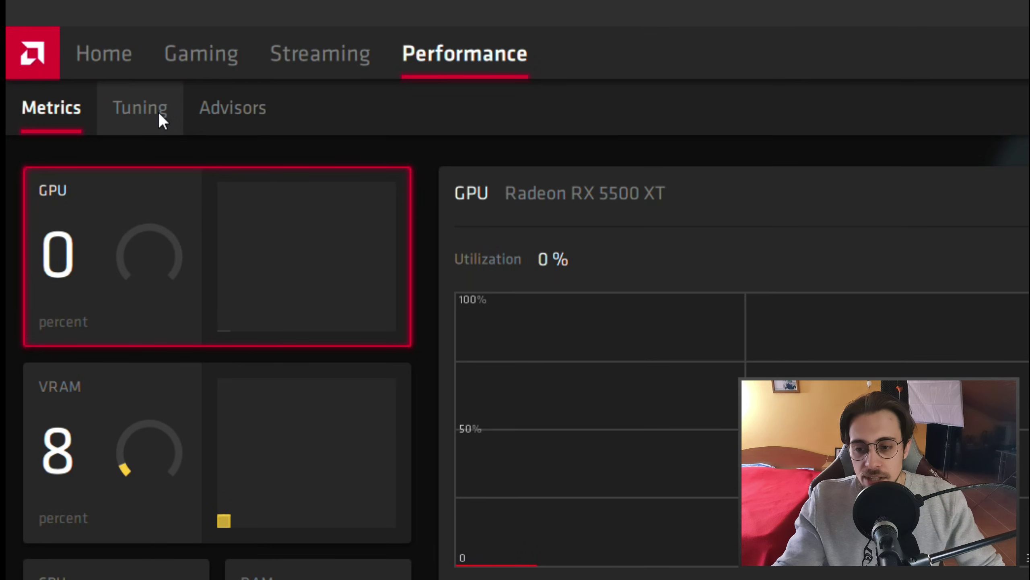
Go to the Tuning page, glance at the Global Tuning profile list, then choose Manual control
left_click(159, 115)
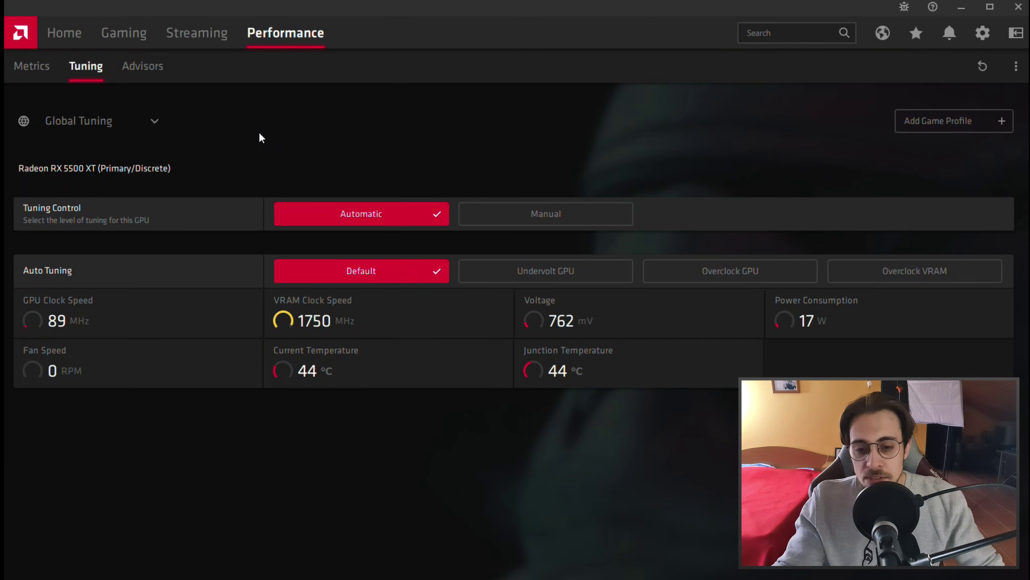
left_click(108, 122)
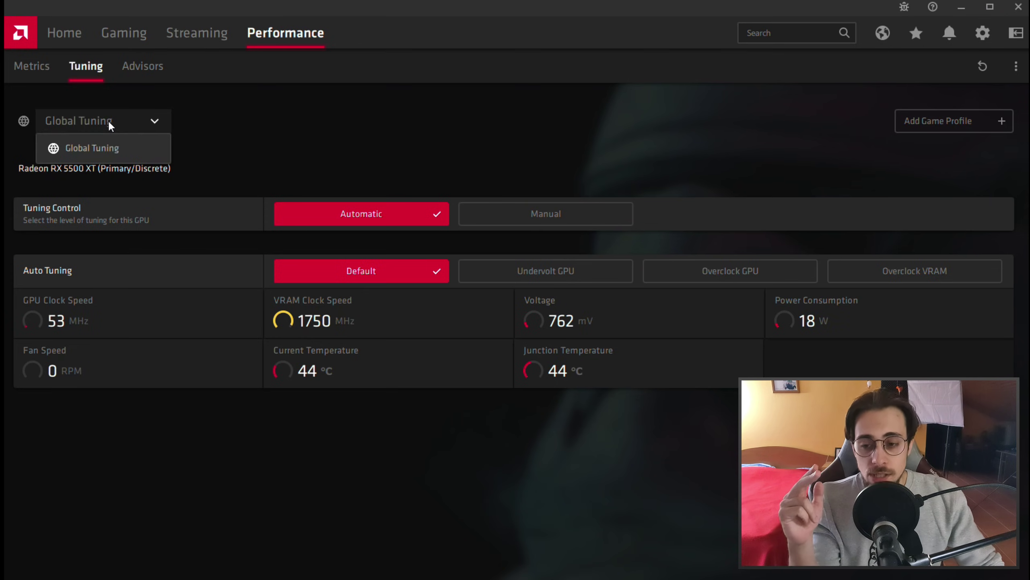
left_click(174, 140)
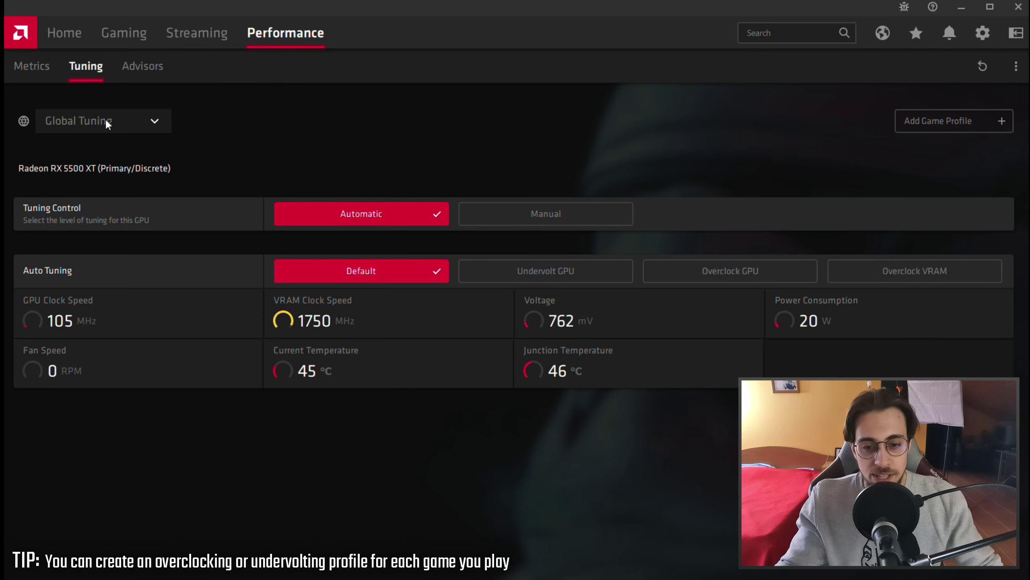
left_click(534, 215)
Select Manual tuning and enable Fan Tuning, Power Tuning and GPU Advanced Control
left_click(485, 269)
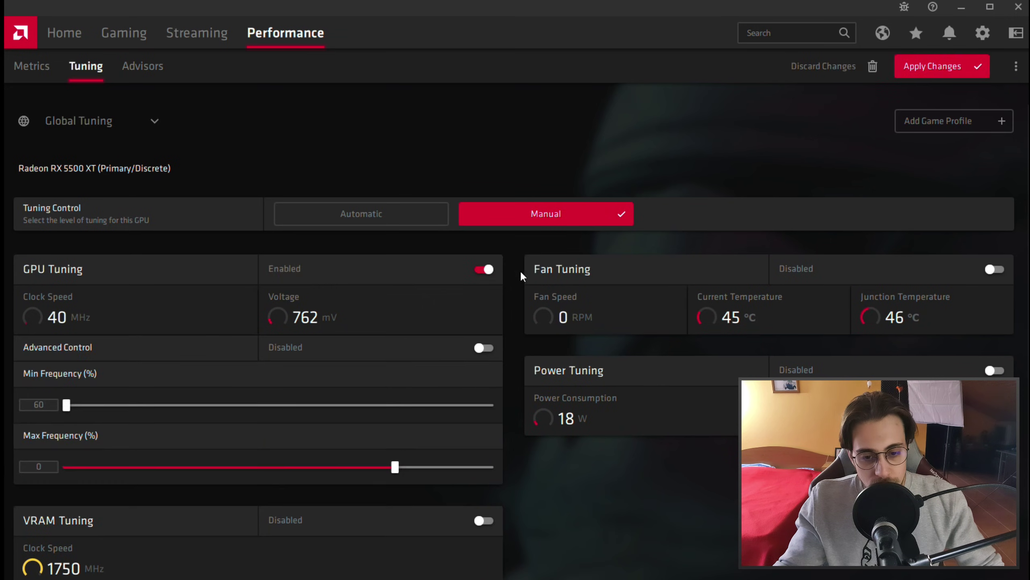
left_click(998, 270)
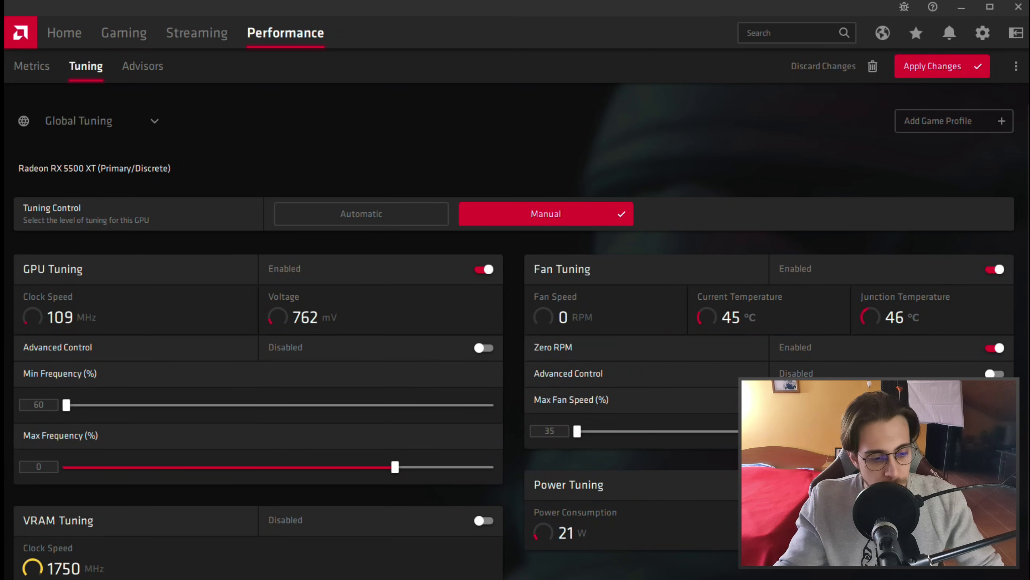
left_click(995, 485)
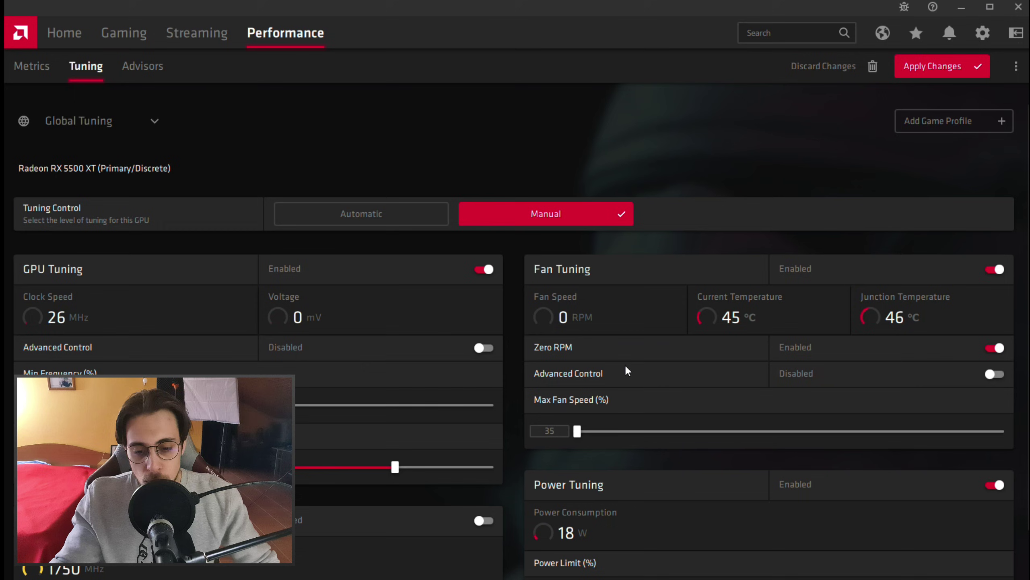
left_click(484, 347)
scroll(524, 346, "down", 3)
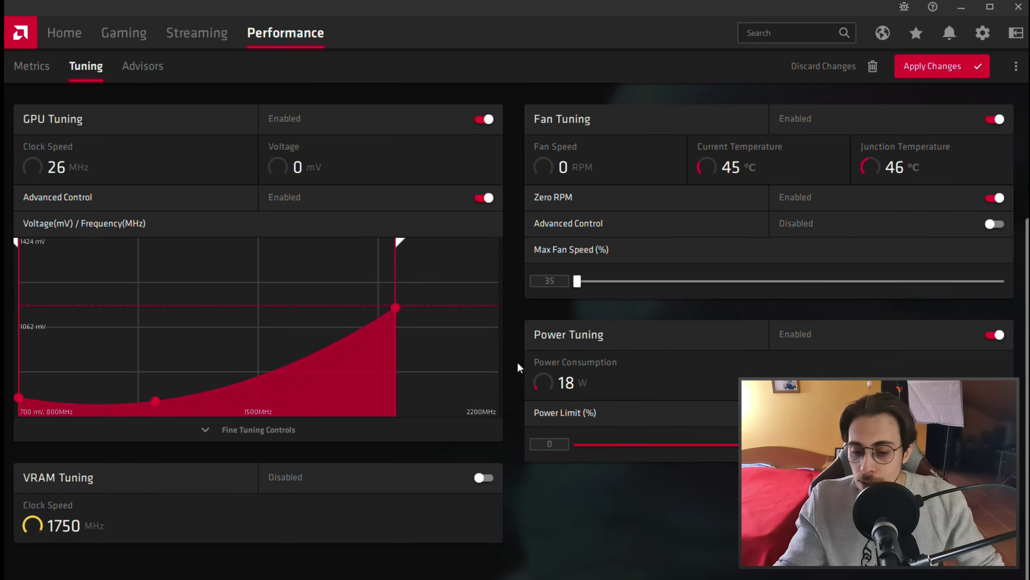
Enable VRAM Tuning with Advanced Control, expand Fine Tuning Controls, and apply the changes
left_click(484, 478)
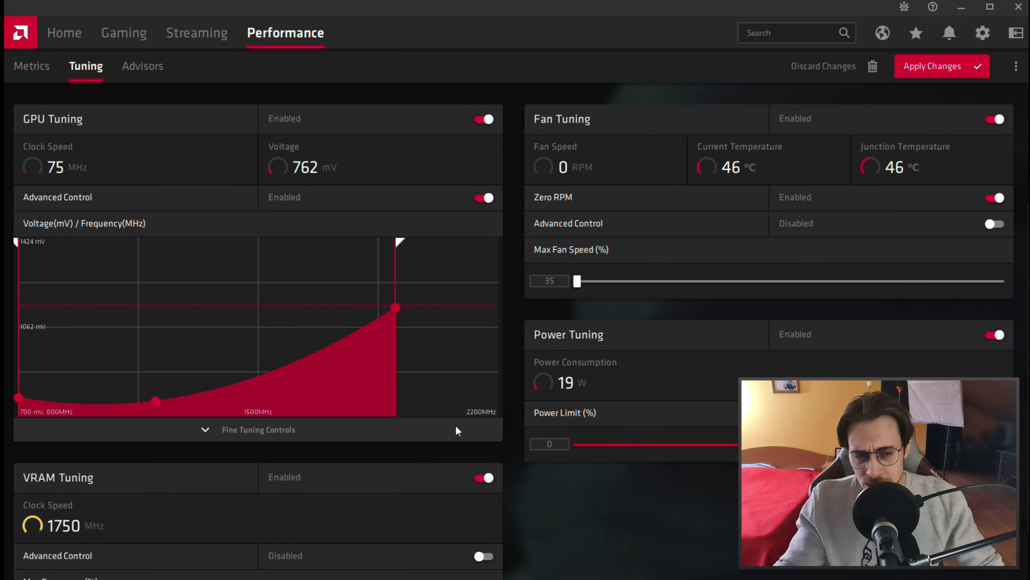
scroll(451, 426, "down", 2)
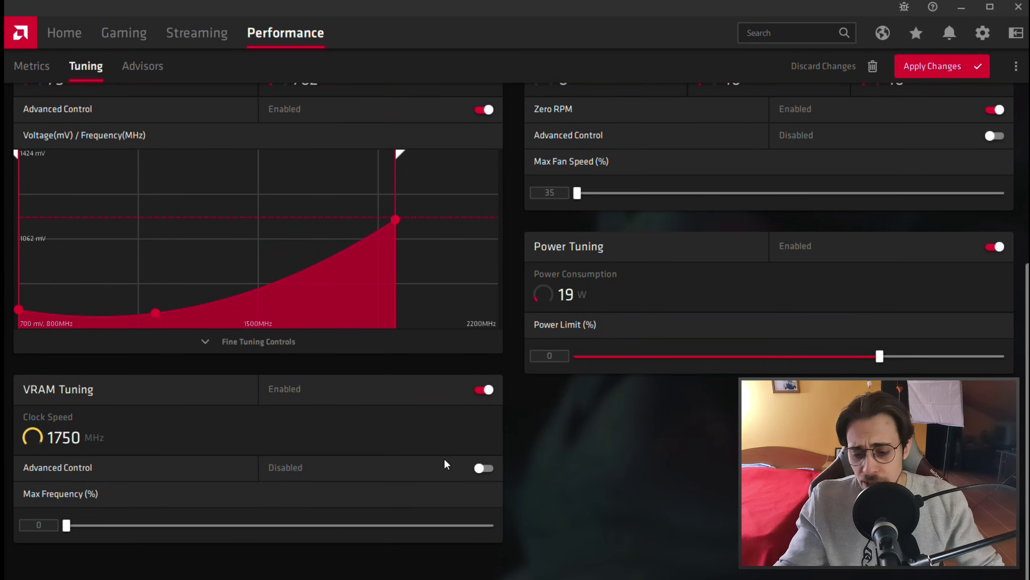
left_click(489, 470)
scroll(678, 357, "up", 2)
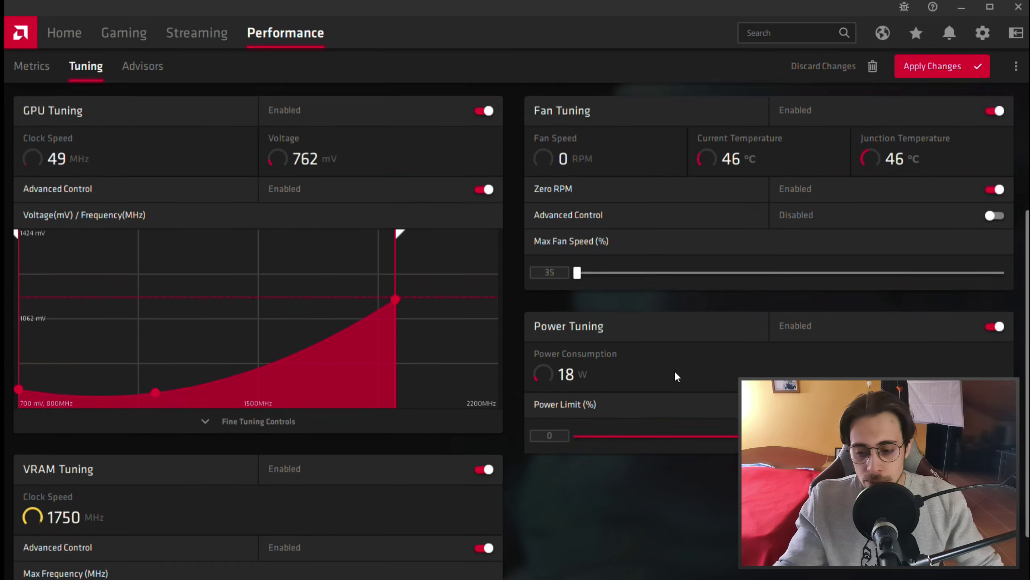
scroll(677, 377, "up", 3)
scroll(676, 374, "down", 5)
left_click(251, 347)
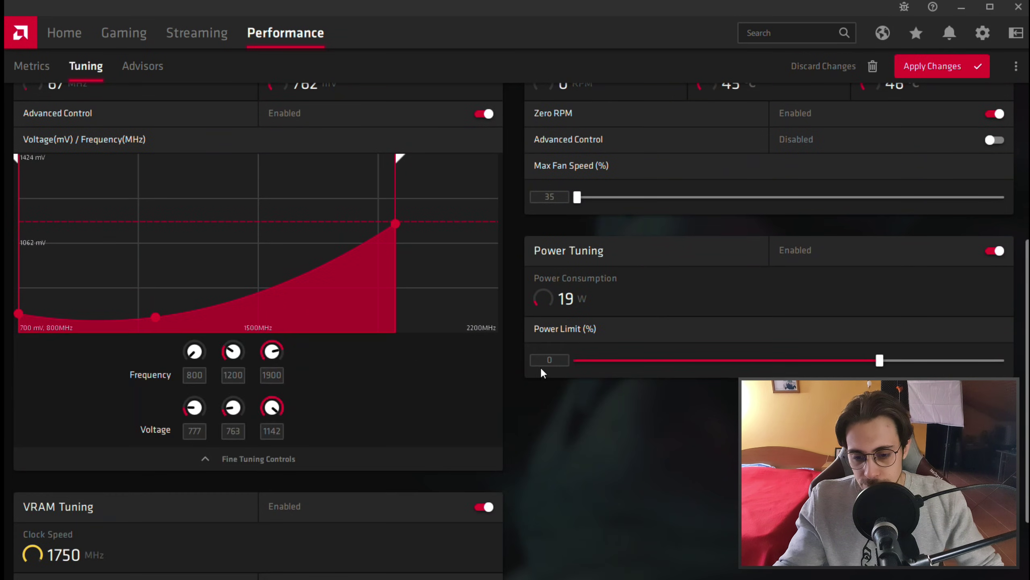
scroll(673, 397, "up", 6)
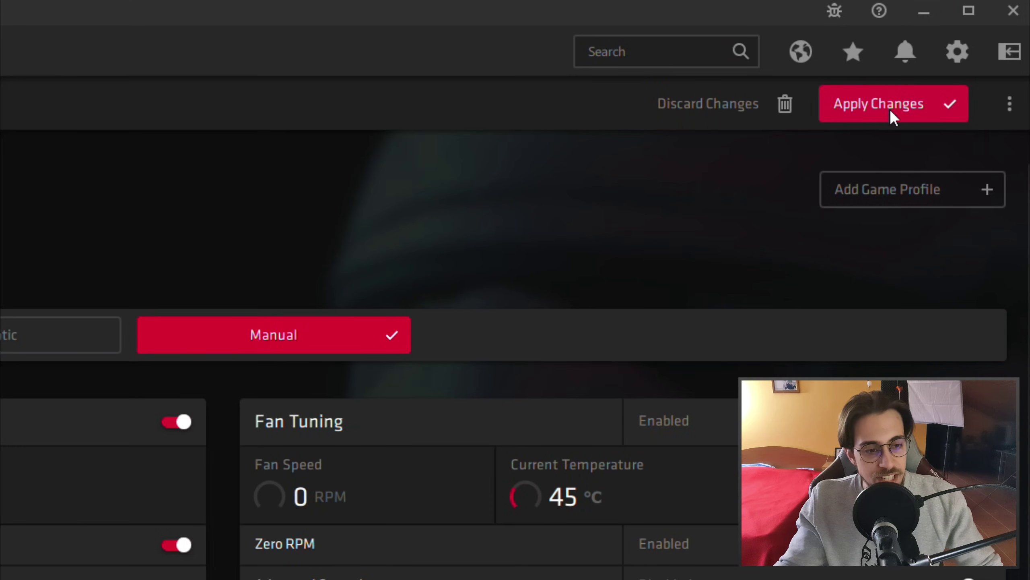
left_click(891, 110)
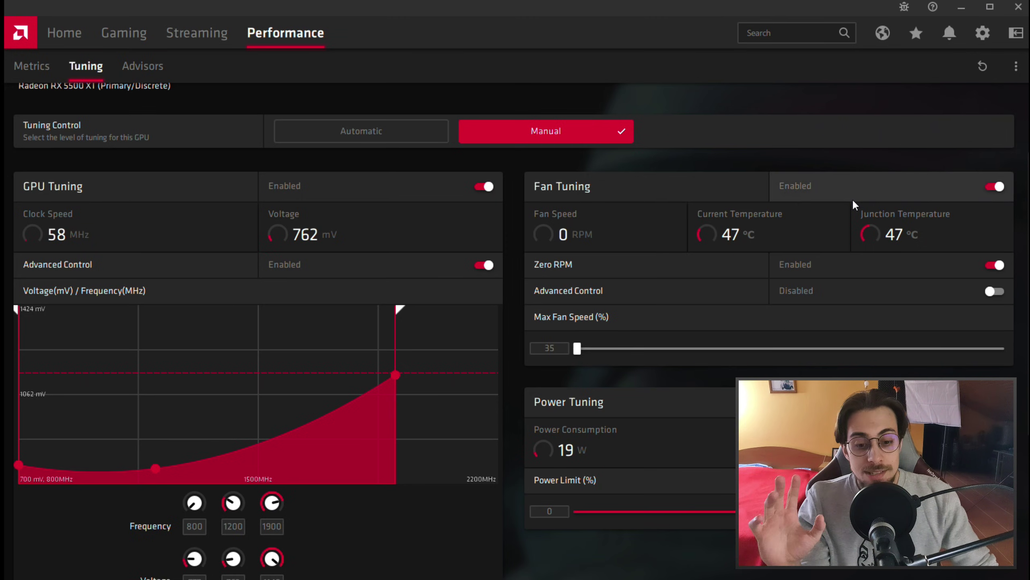
Slide the Power Tuning power limit from 0% up to its 20% maximum
scroll(840, 199, "down", 3)
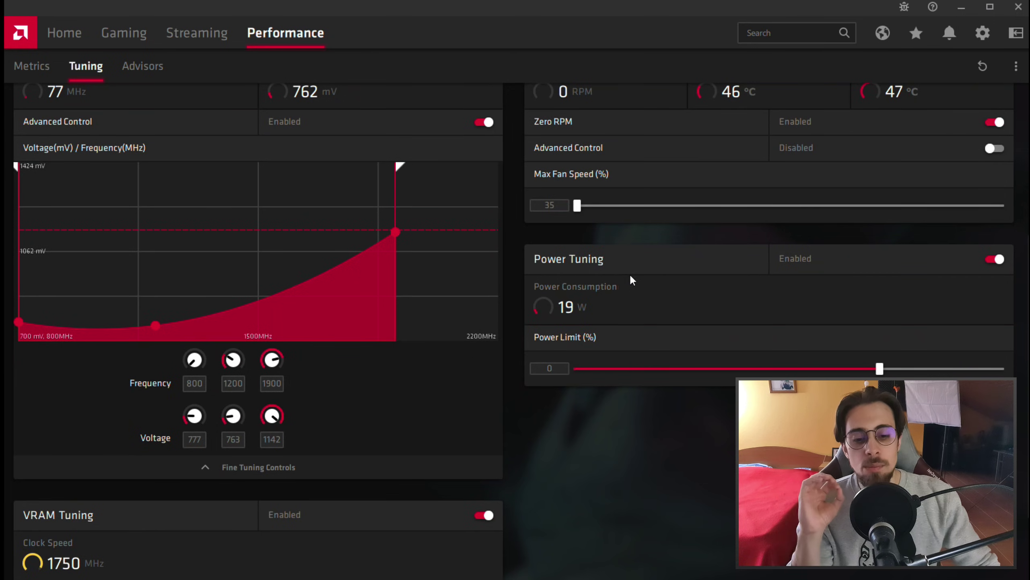
scroll(671, 269, "down", 2)
scroll(670, 269, "down", 1)
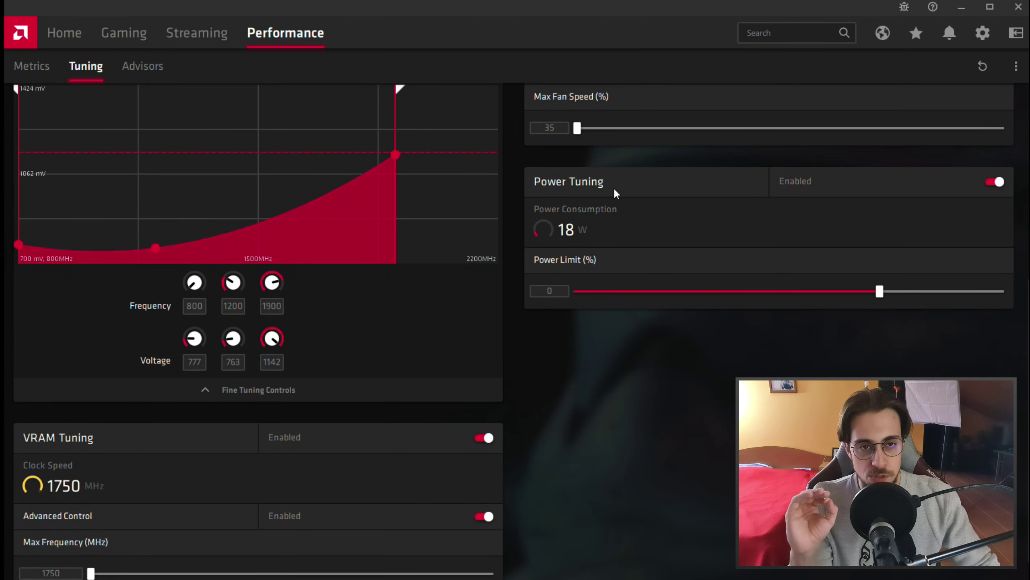
left_click(879, 291)
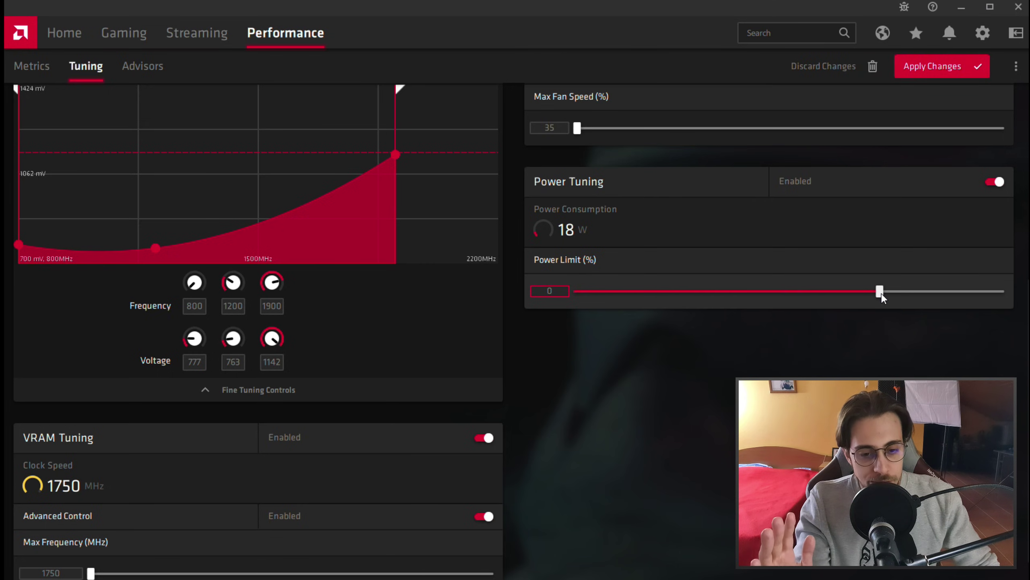
left_click_drag(880, 291, 1026, 299)
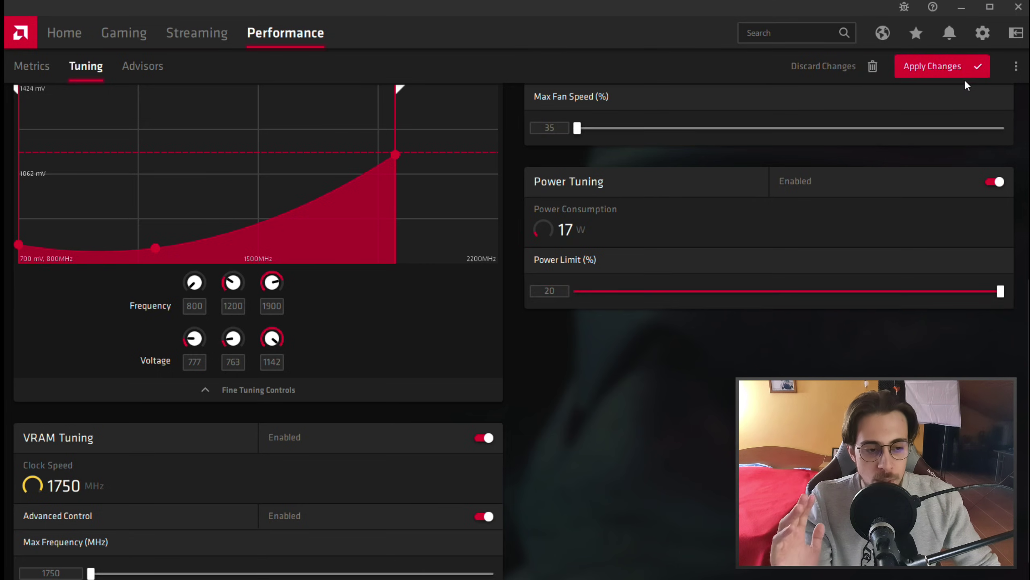
Commit the 20% power limit with Apply Changes at the top right
left_click(958, 68)
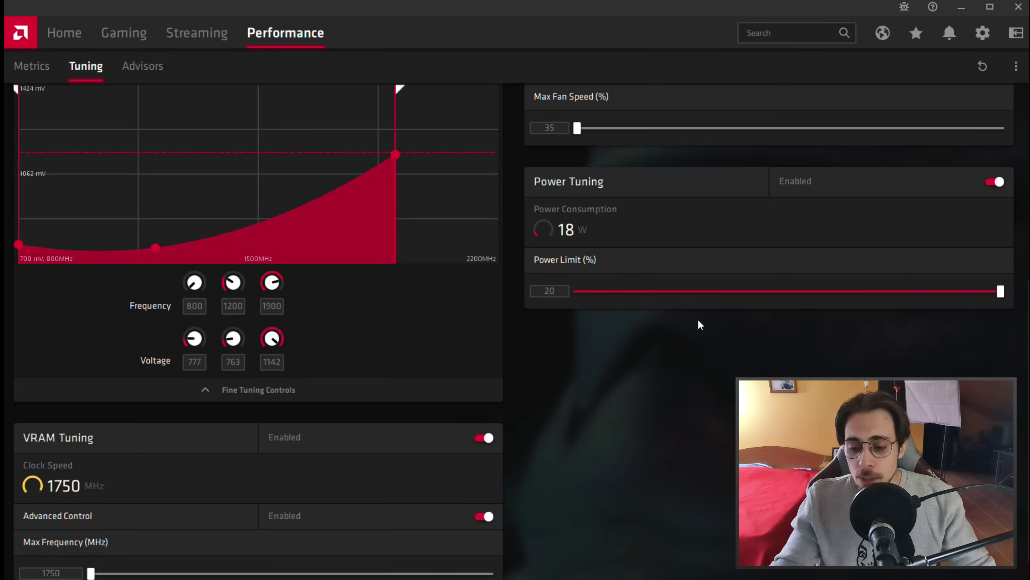
scroll(698, 333, "up", 4)
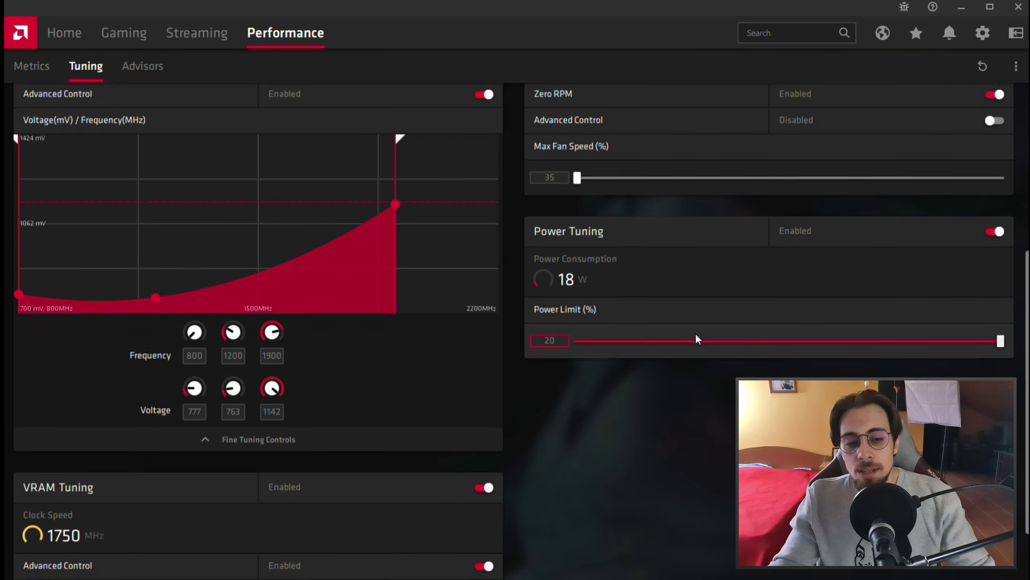
scroll(402, 379, "down", 2)
scroll(300, 333, "down", 1)
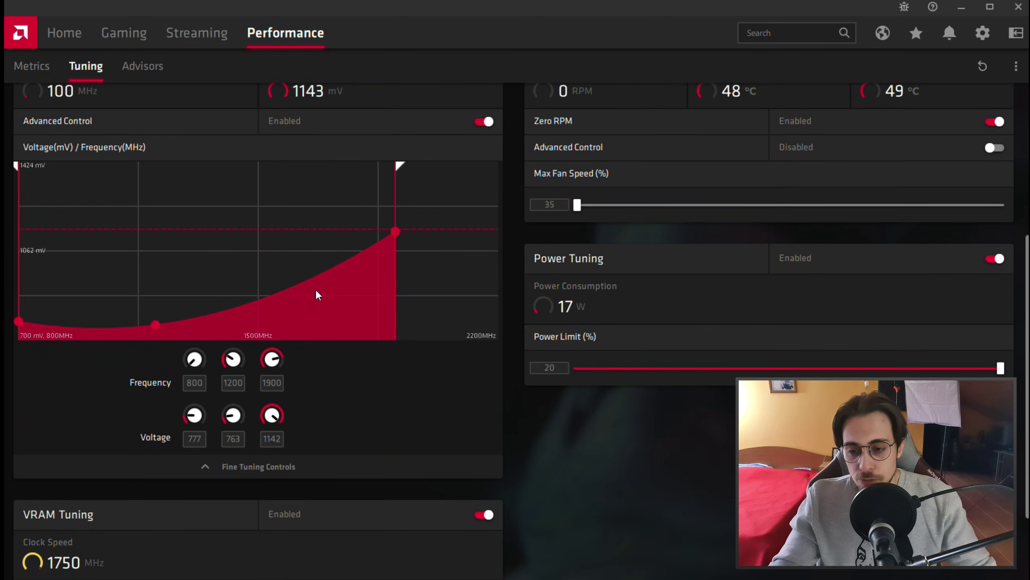
scroll(213, 263, "down", 3)
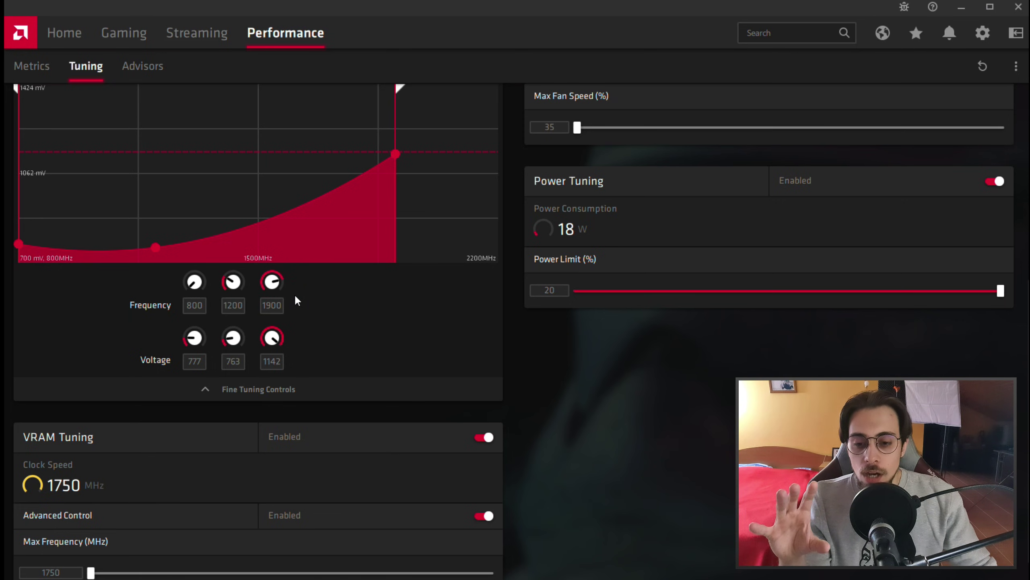
scroll(294, 297, "up", 3)
scroll(359, 320, "up", 3)
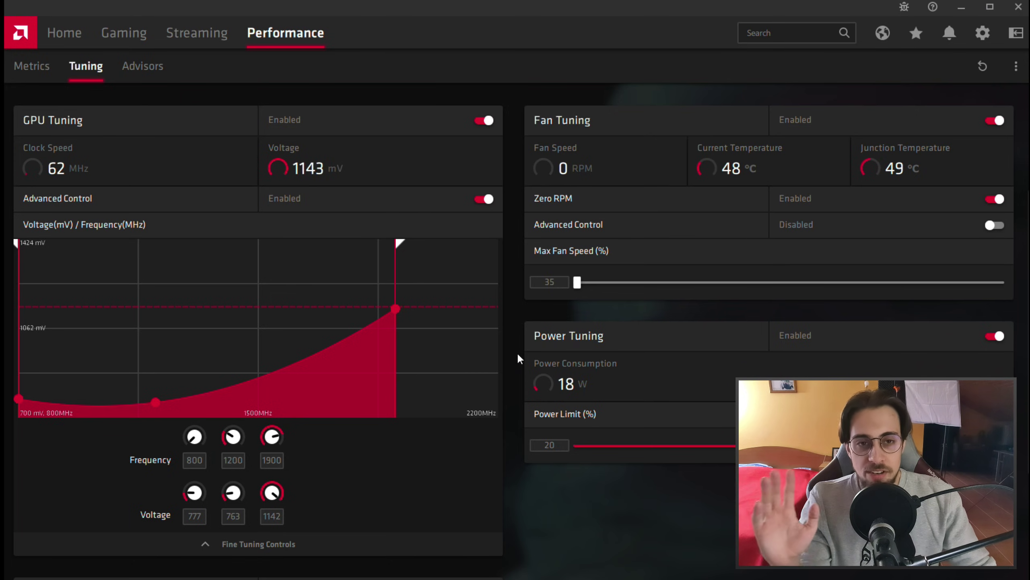
scroll(545, 322, "down", 5)
scroll(645, 318, "up", 4)
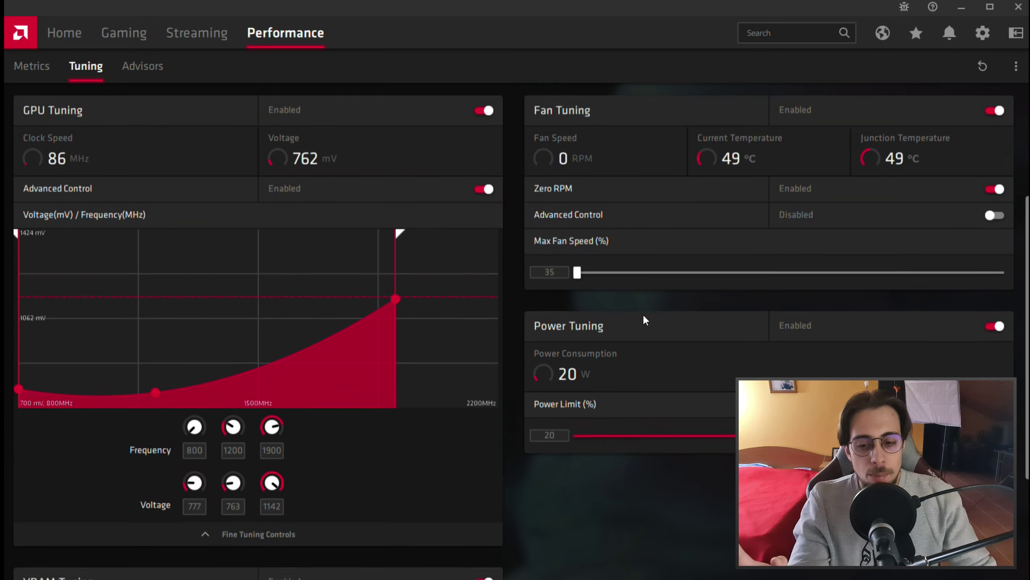
scroll(244, 292, "down", 2)
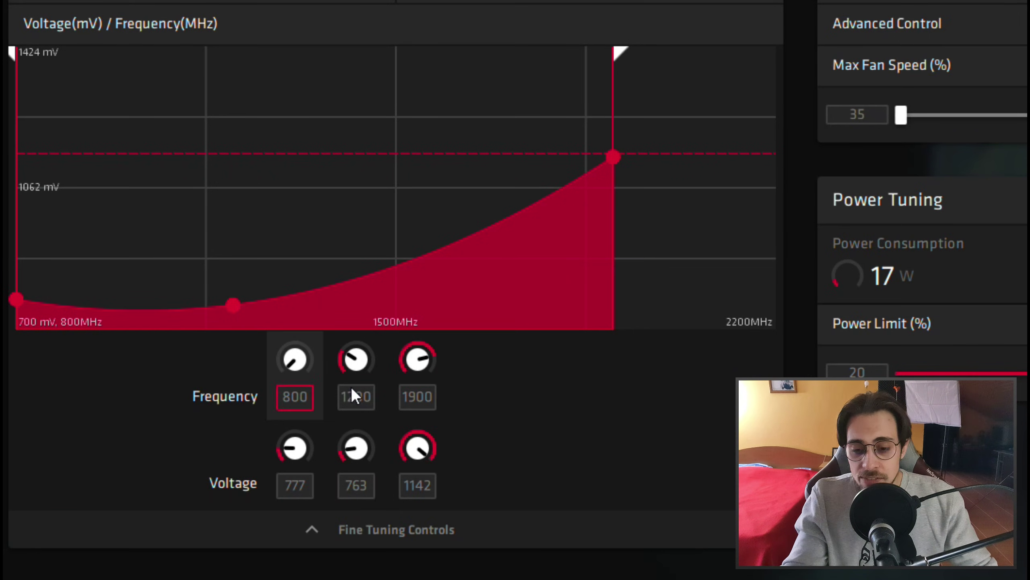
Change the curve's third Frequency point from 1900 to 2000 MHz
left_click_drag(436, 396, 384, 395)
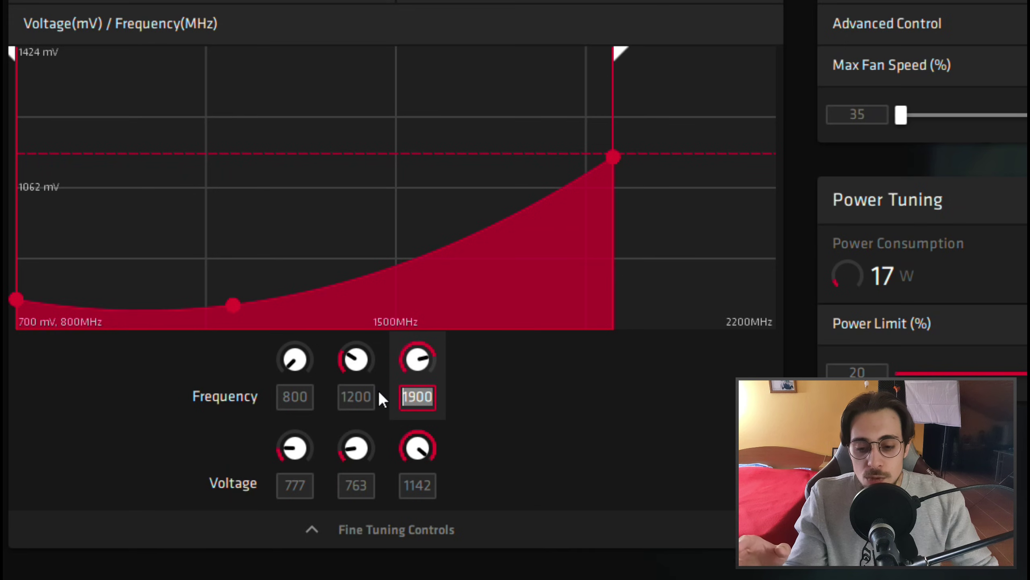
type("2000")
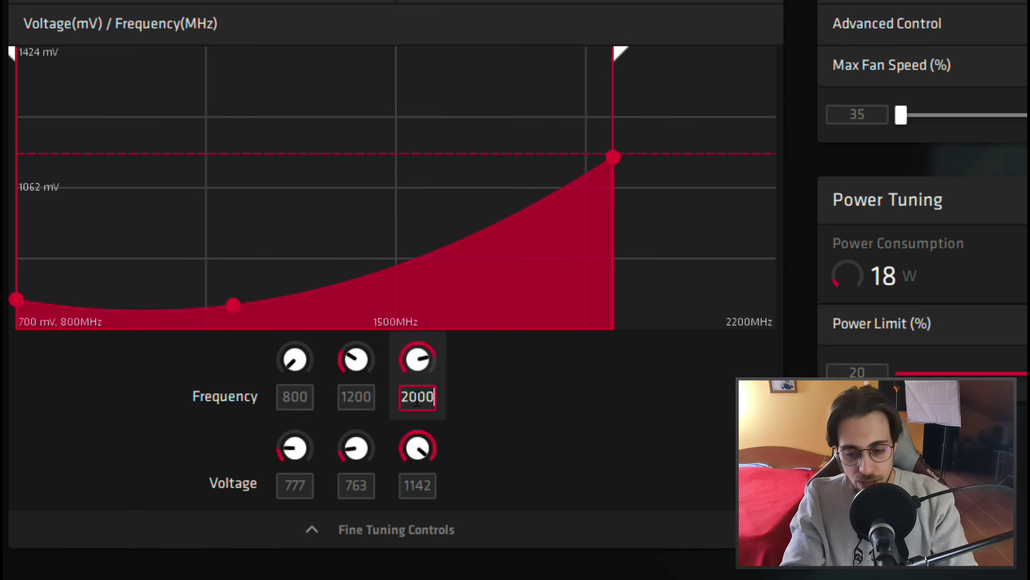
left_click(427, 483)
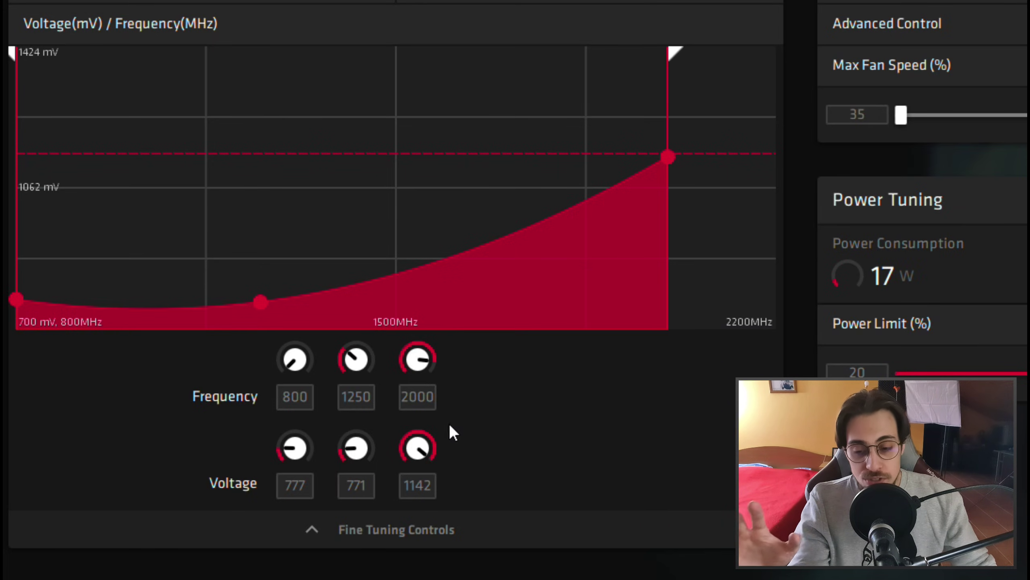
Replace the 1142 mV peak voltage, first committing 1090 mV
left_click(434, 396)
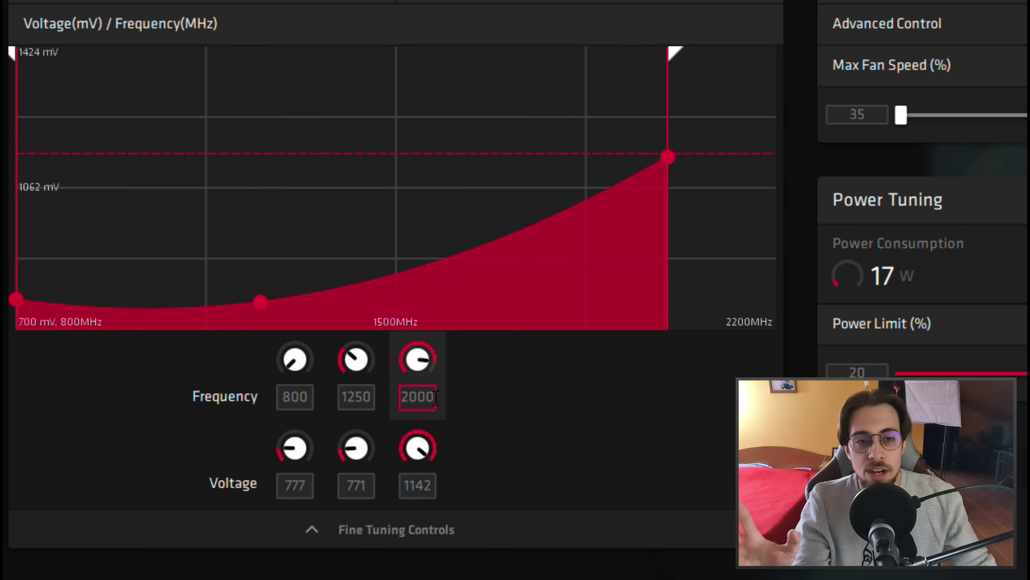
left_click(422, 485)
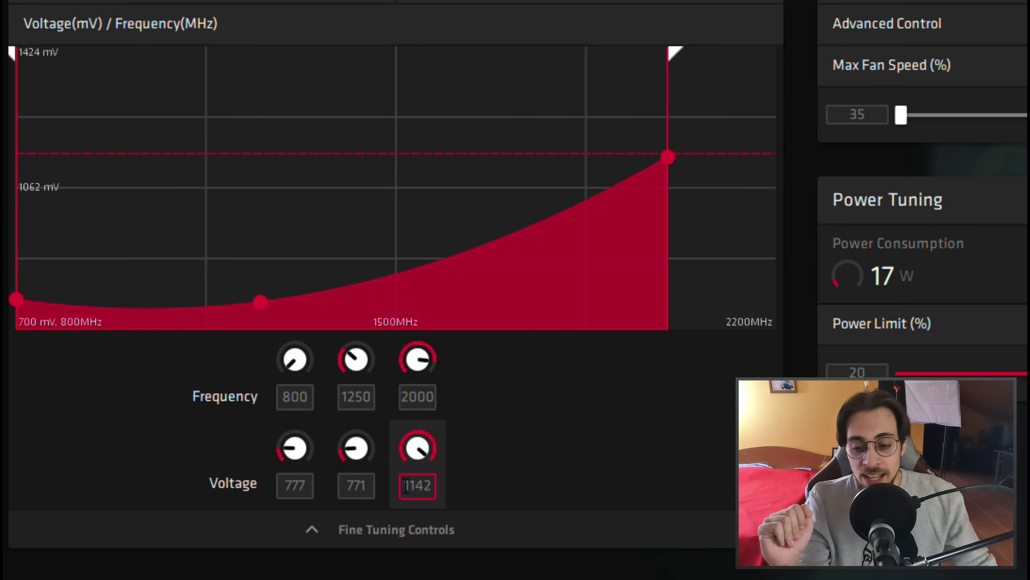
left_click_drag(405, 485, 464, 493)
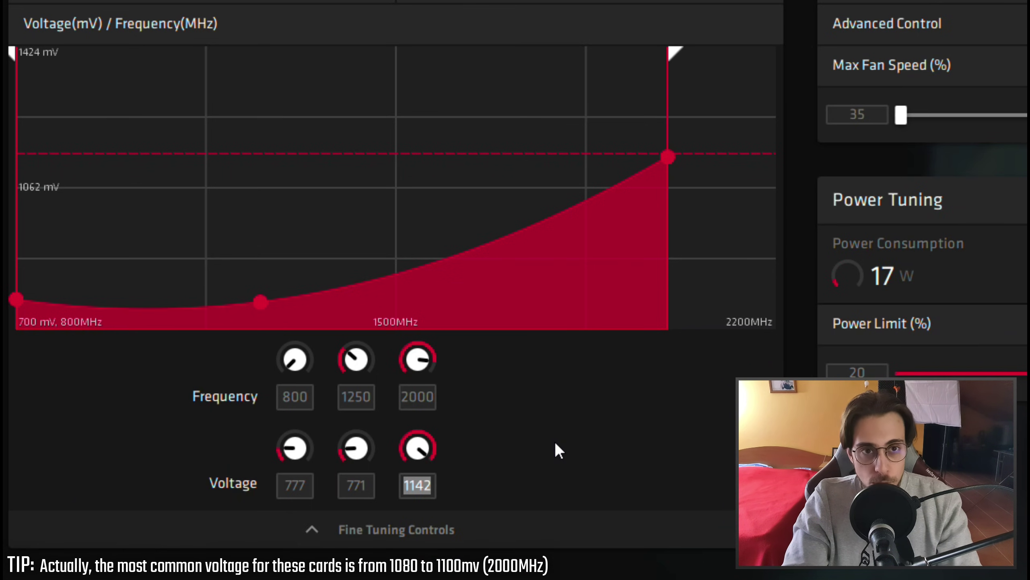
type("1070")
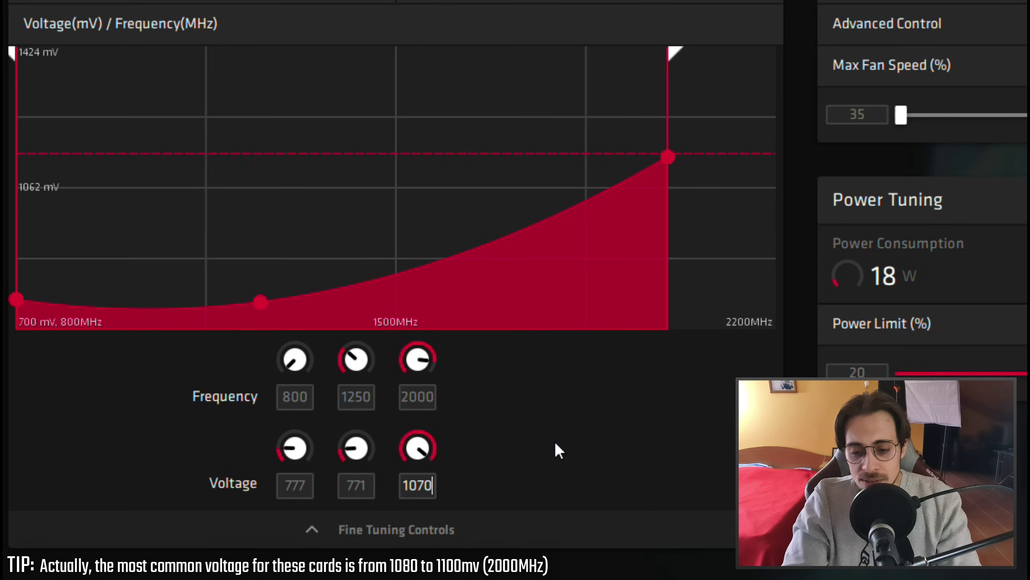
key("BackSpace")
key("BackSpace")
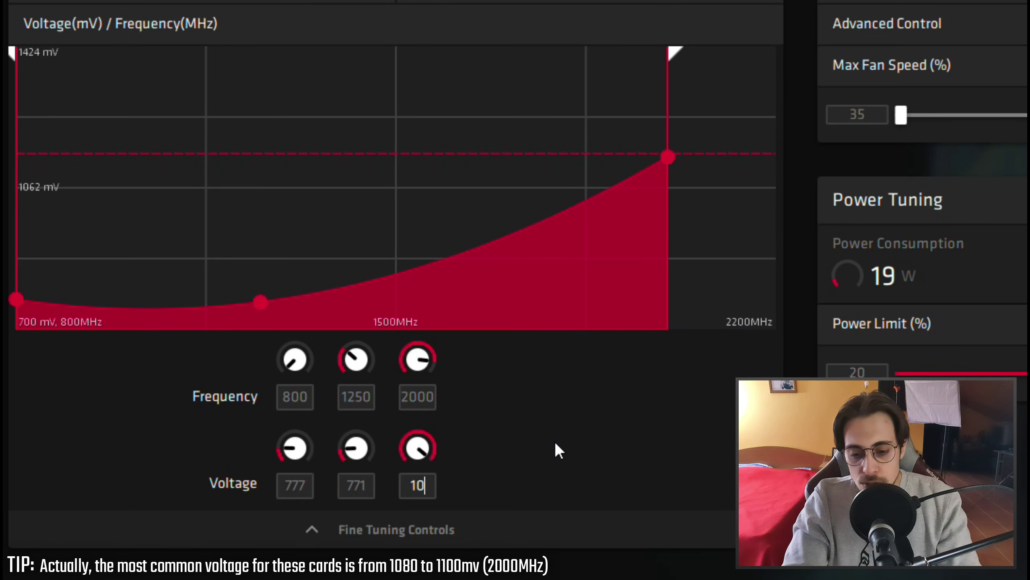
type("90")
key("Return")
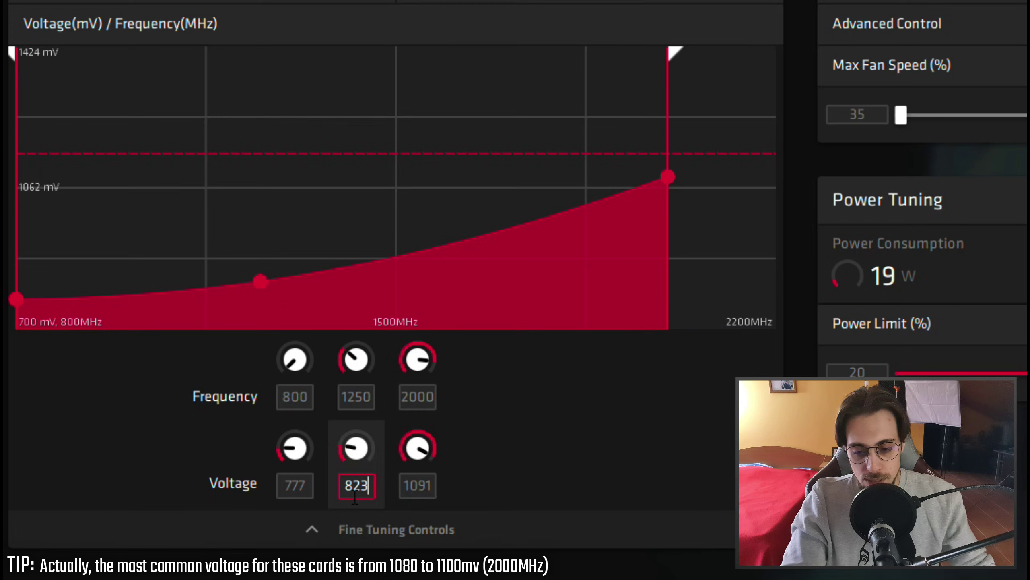
Retype the peak voltage as 1100 mV and commit it
left_click(426, 485)
key("ctrl+a")
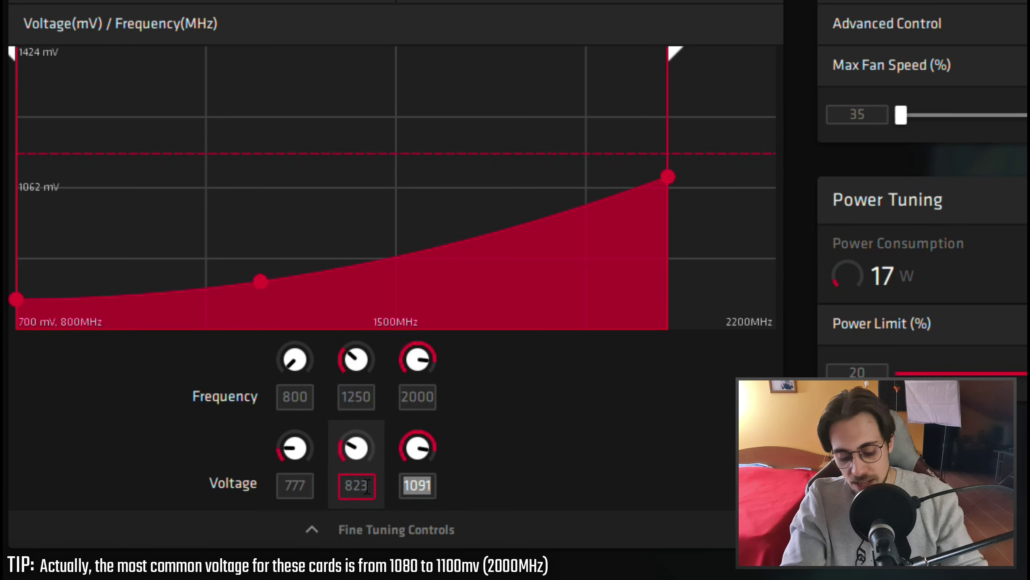
type("1100")
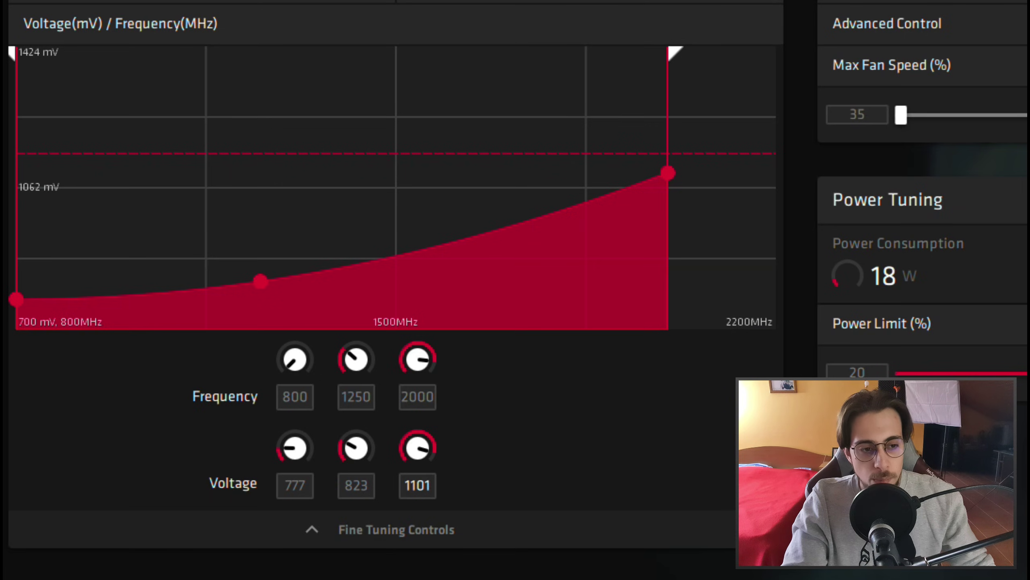
key("Return")
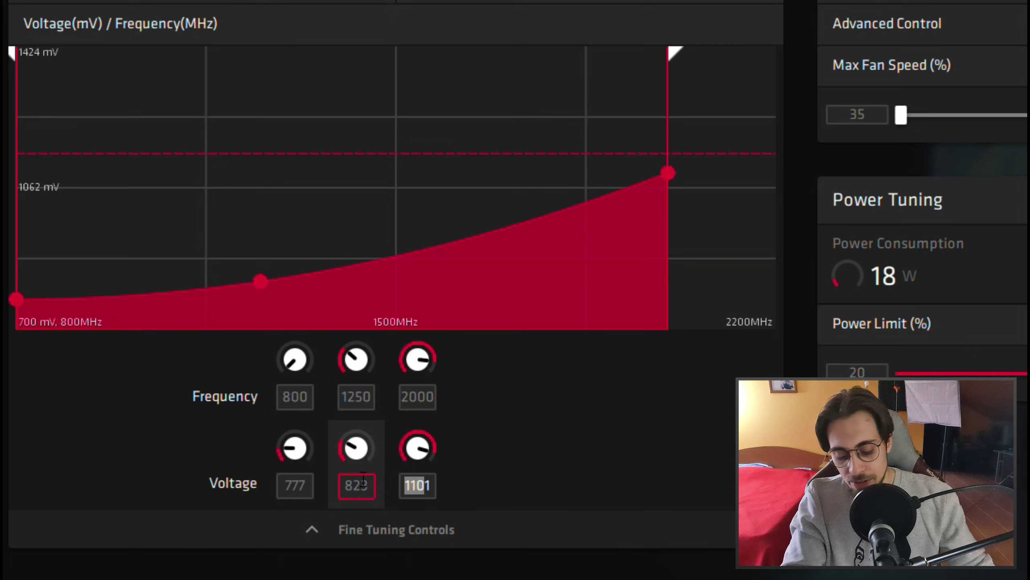
Lower the 2000 MHz peak voltage to 1090 mV, then to 1080 mV
key("BackSpace")
type("1090")
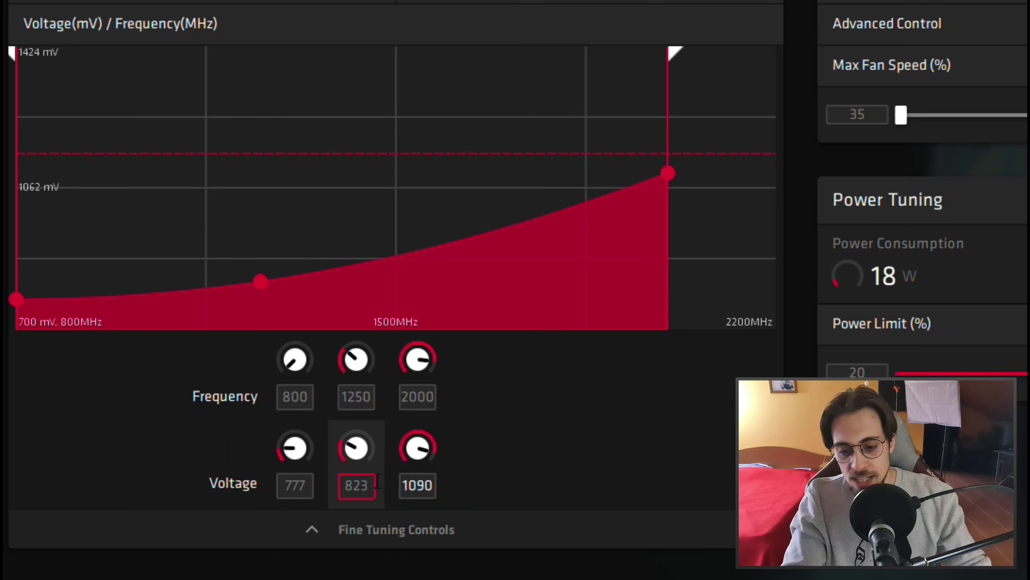
key("Return")
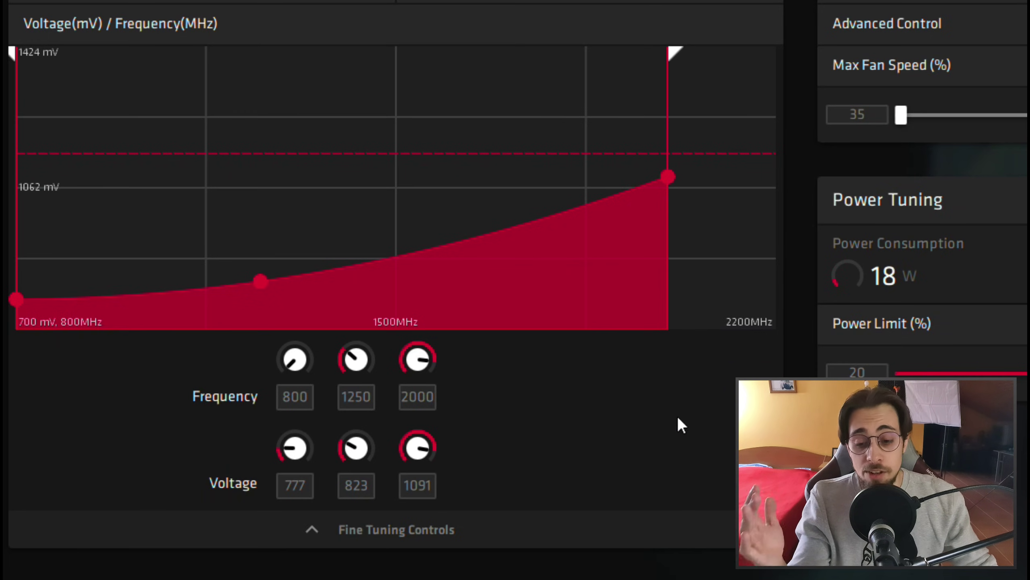
left_click(433, 485)
key("ctrl+a")
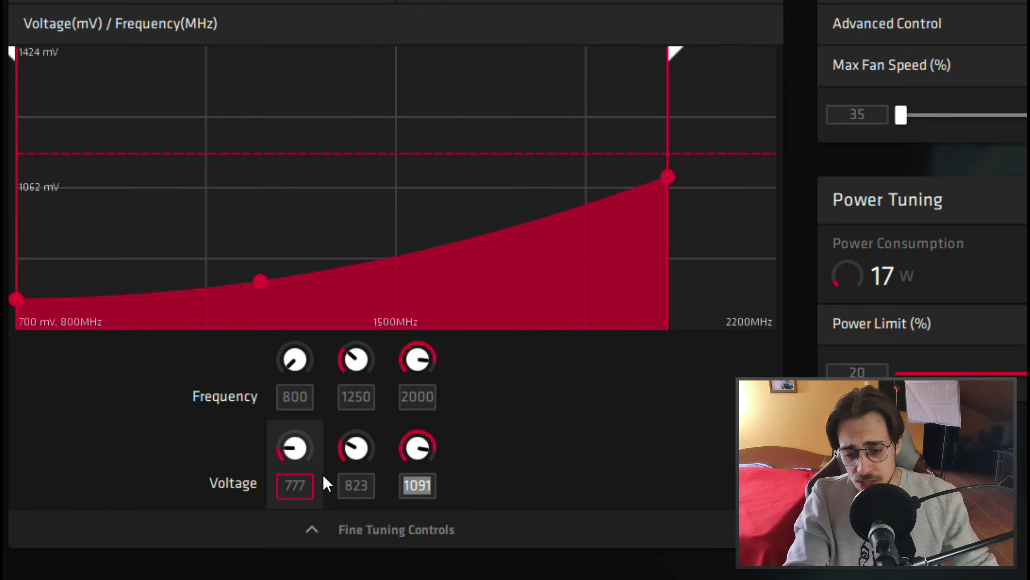
type("10870")
key("BackSpace")
key("BackSpace")
type("0")
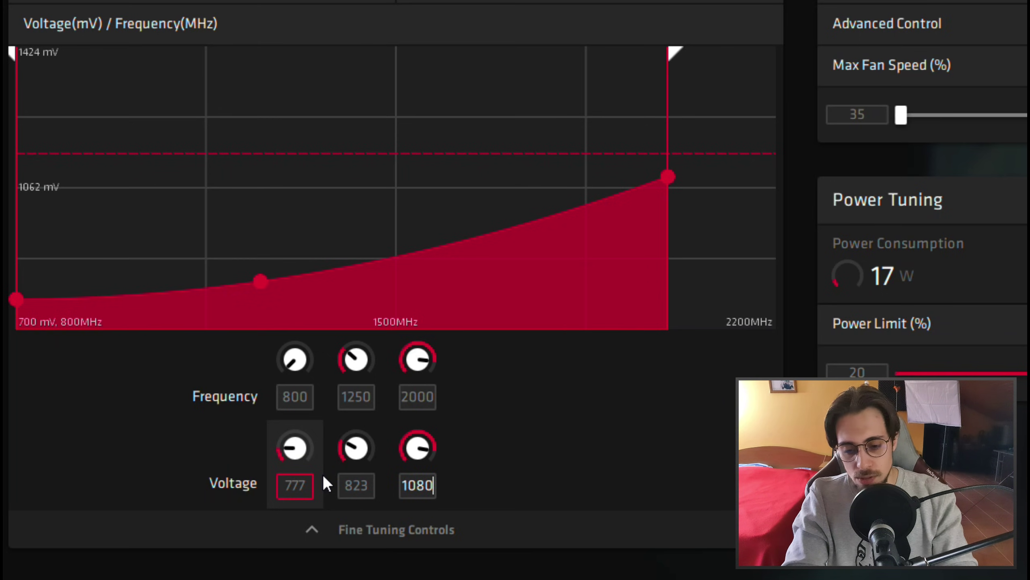
left_click(407, 386)
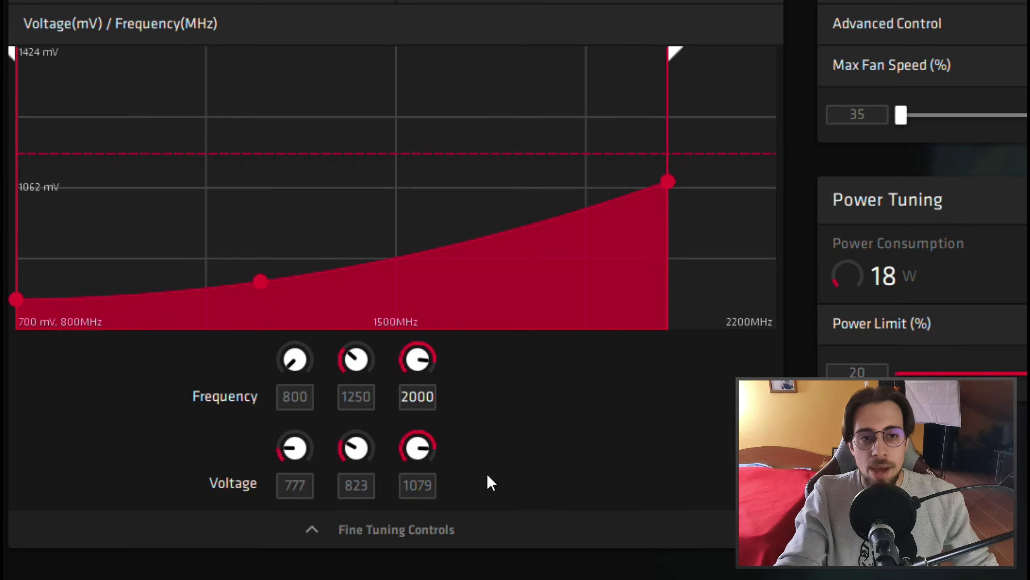
Try 1070 and 1060 mV at the peak point, settling back on 1070 mV (1069)
left_click(427, 485)
double_click(427, 486)
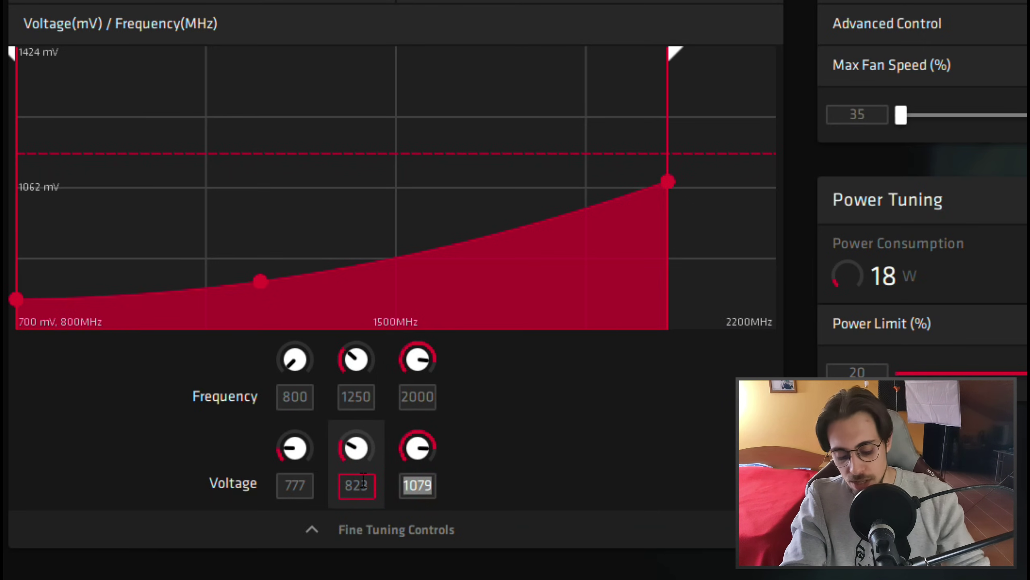
type("1070")
left_click(418, 393)
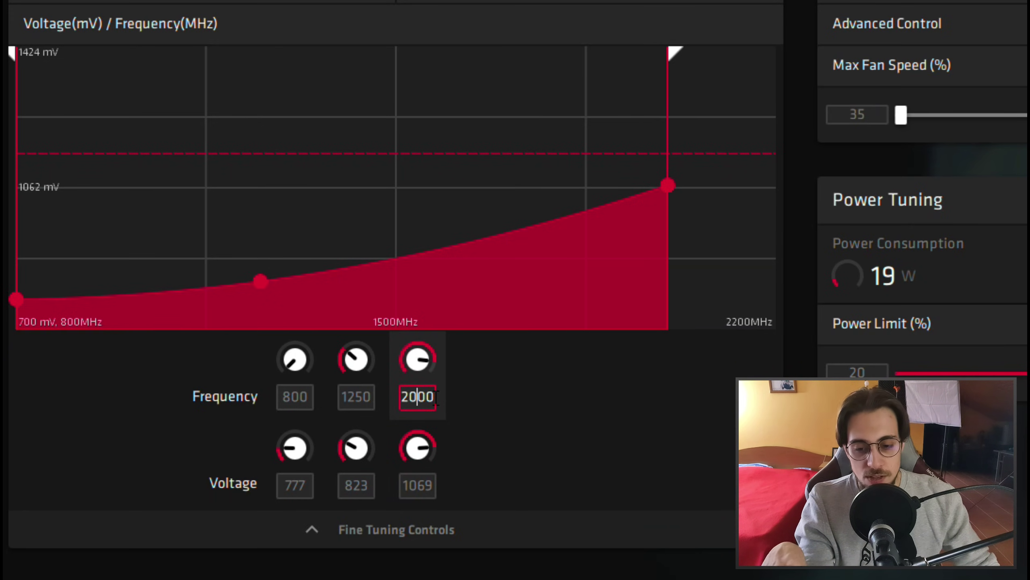
left_click(434, 484)
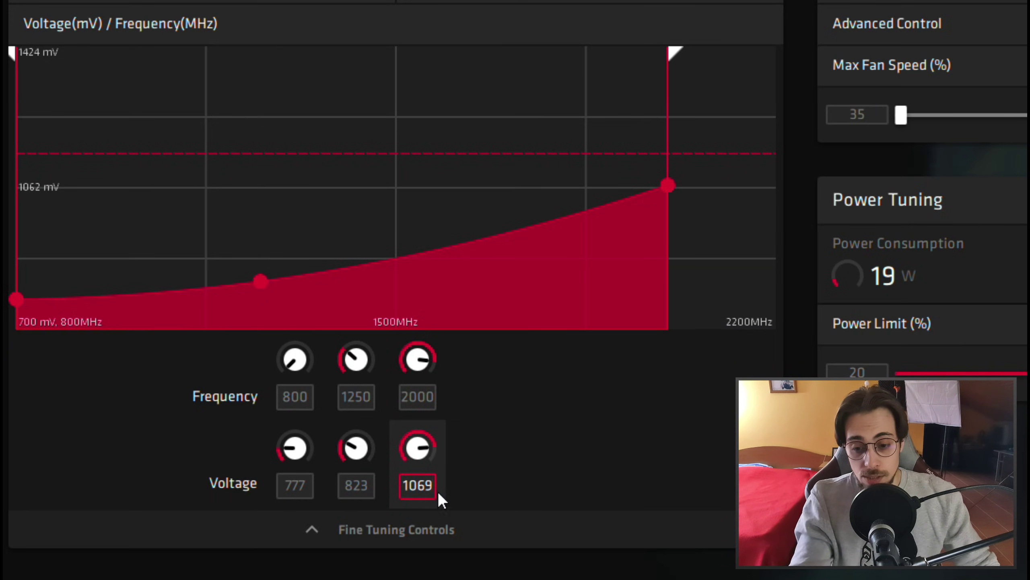
key("BackSpace")
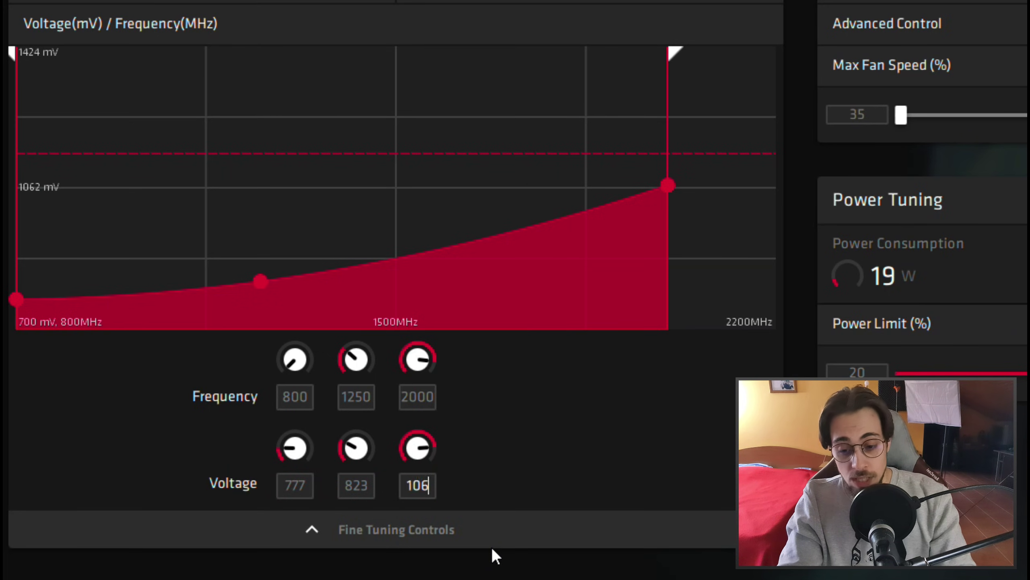
type("0")
left_click(412, 397)
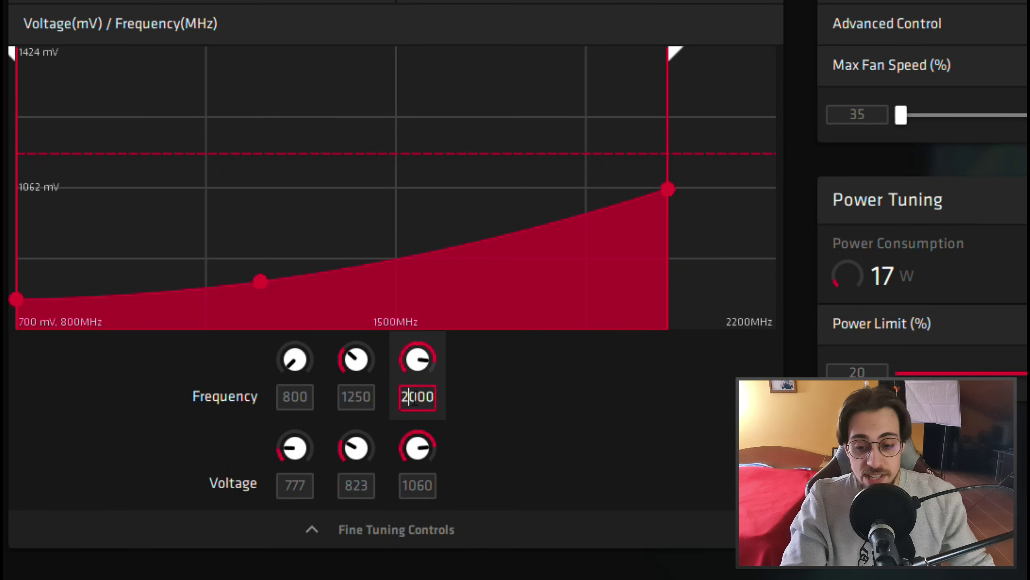
left_click(425, 485)
key("BackSpace")
type("7")
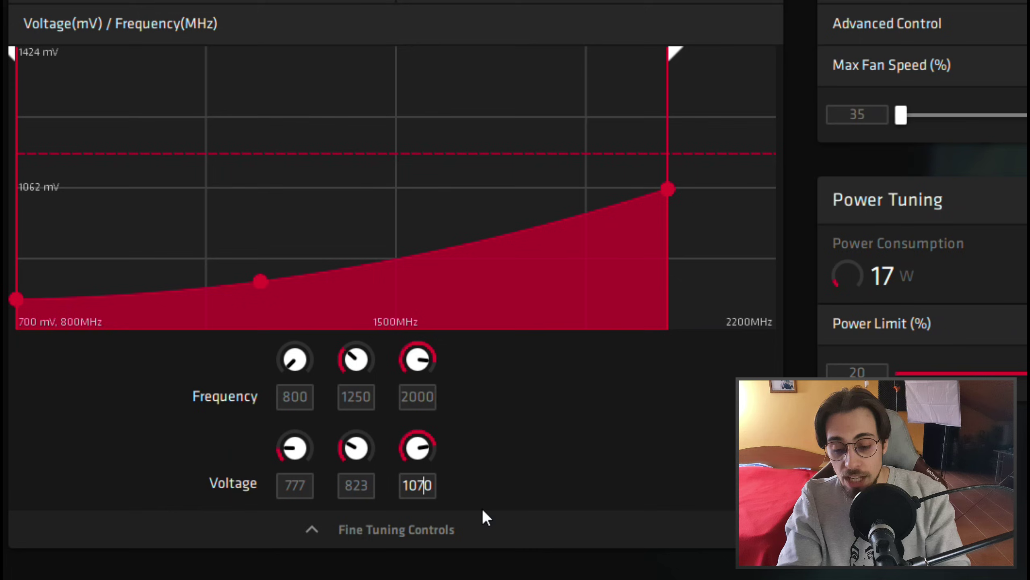
left_click(417, 397)
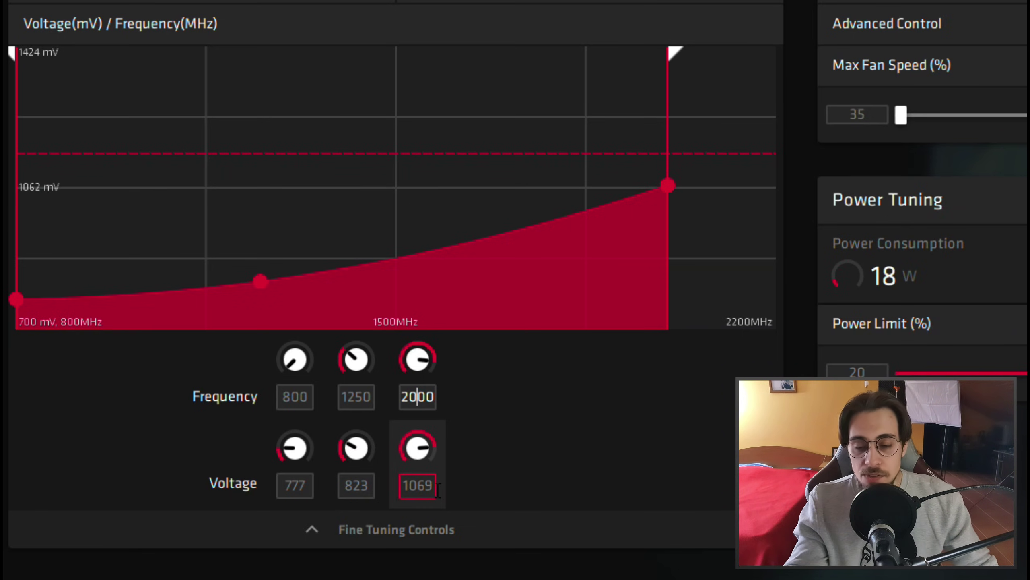
Set the third Voltage box to 1100 mV, then back to 1070 mV, landing at 1069
double_click(419, 485)
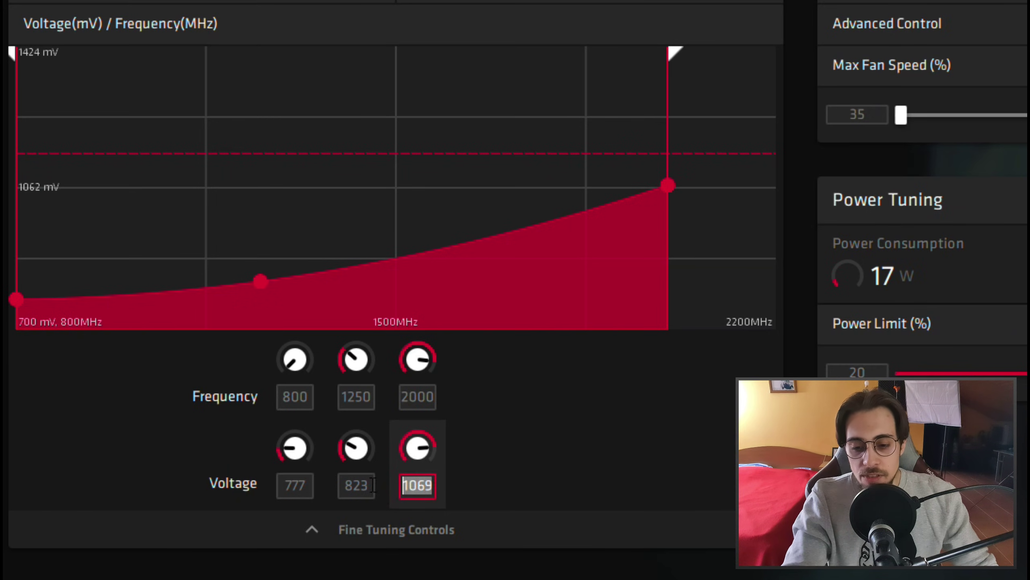
type("1100")
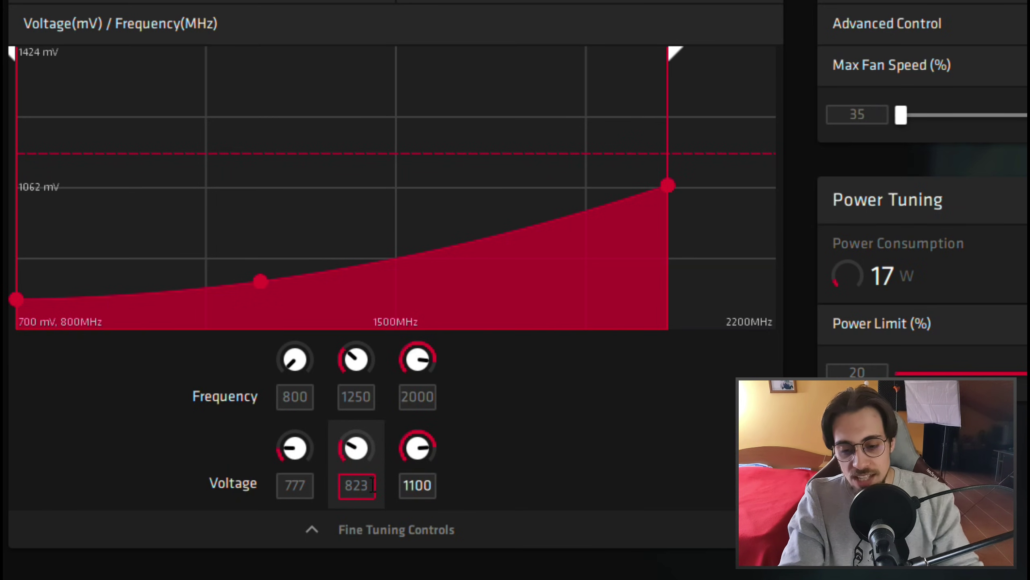
left_click(439, 393)
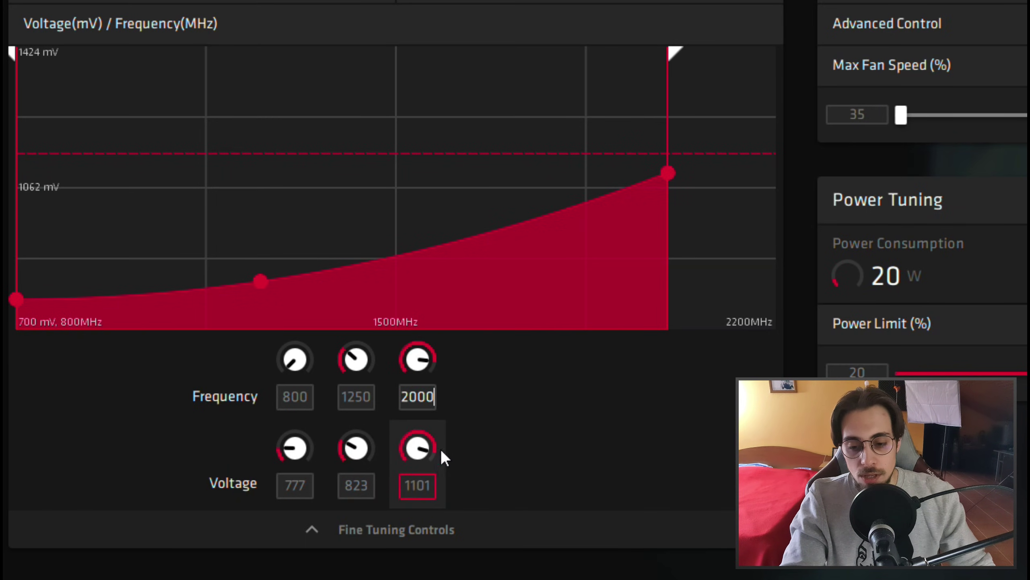
double_click(432, 487)
type("1070")
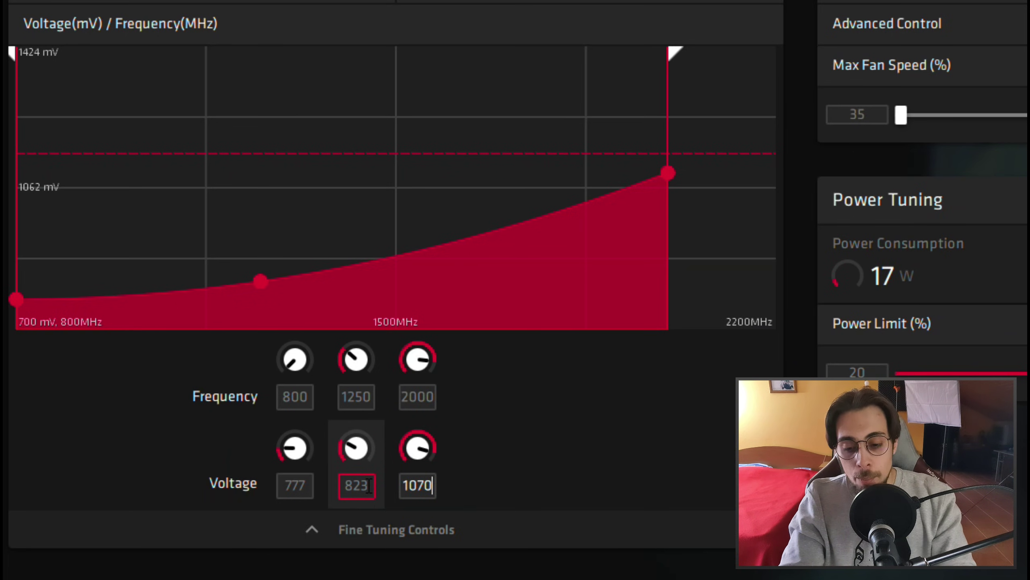
left_click(406, 394)
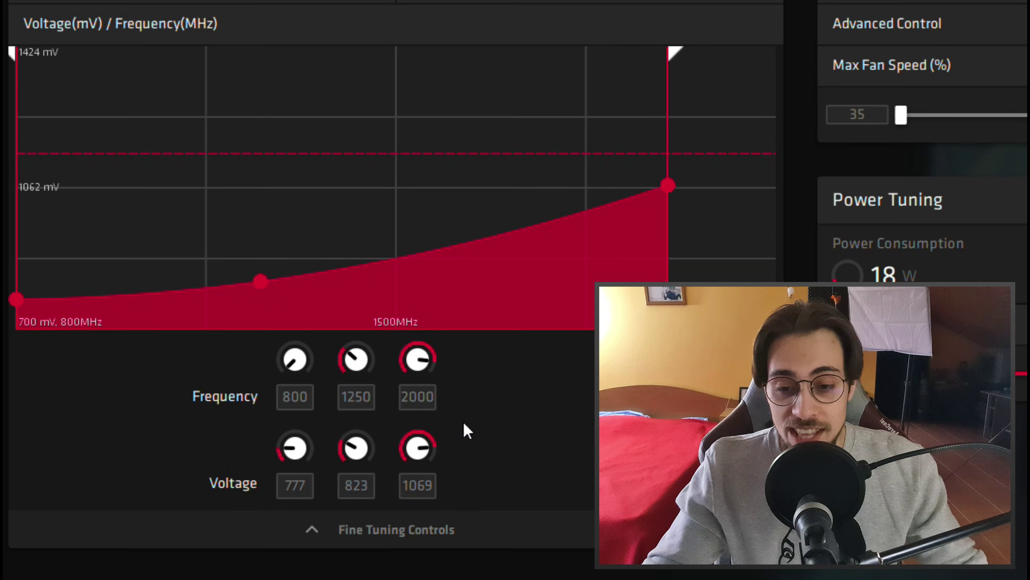
Raise the VRAM Tuning maximum frequency from 1750 to 1860 MHz and apply the change
scroll(444, 403, "down", 3)
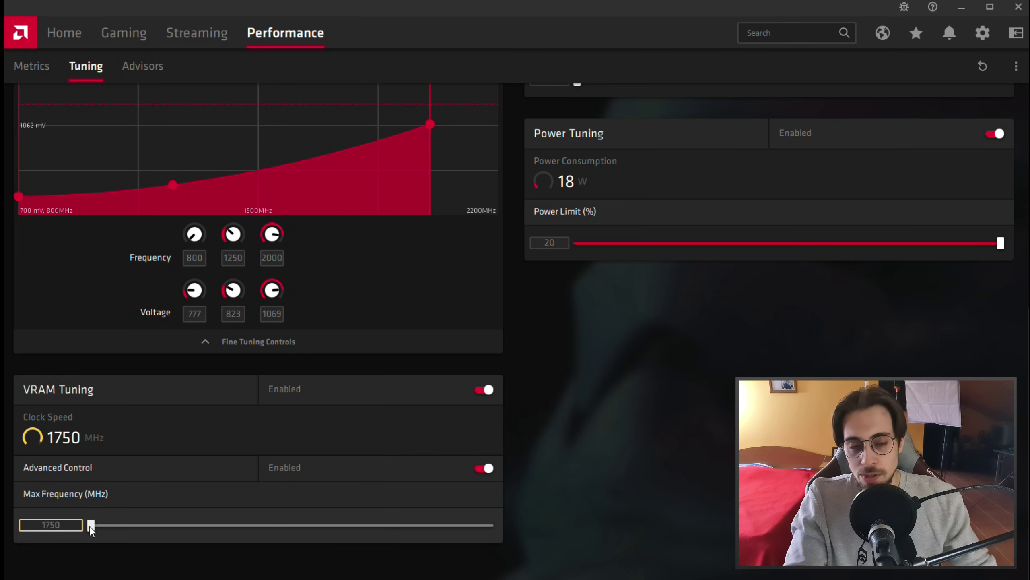
left_click_drag(91, 528, 541, 526)
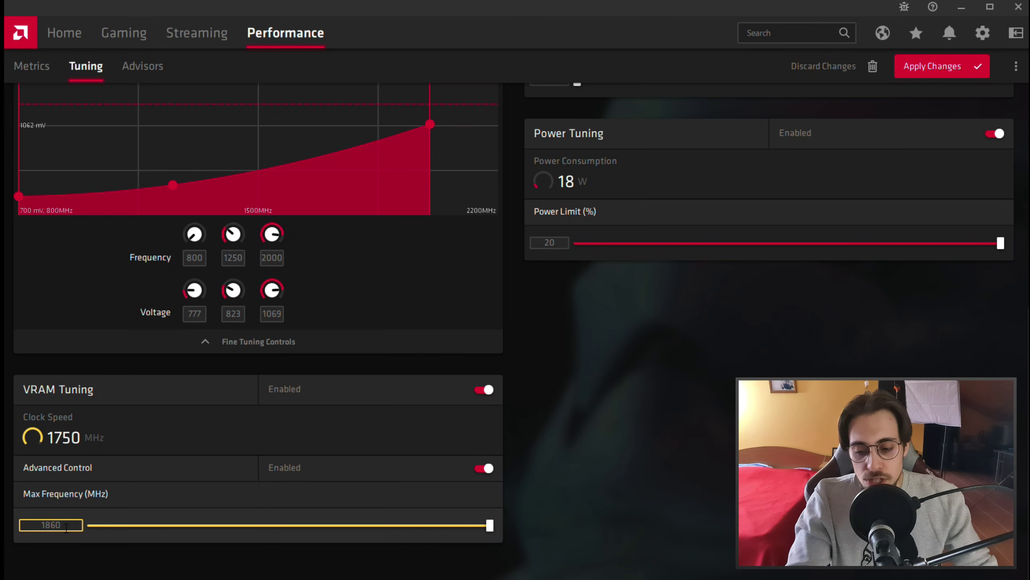
left_click(932, 70)
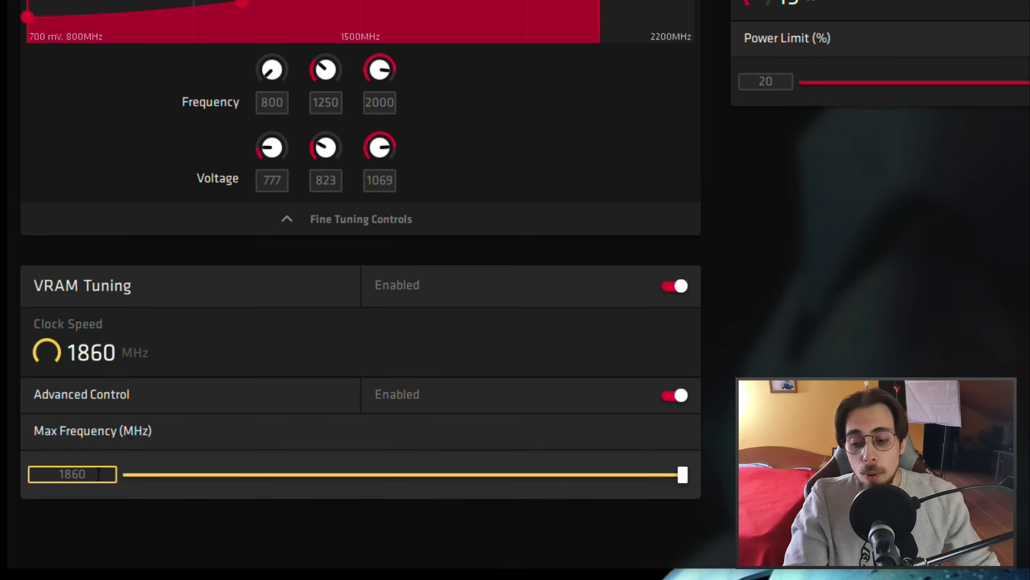
double_click(61, 525)
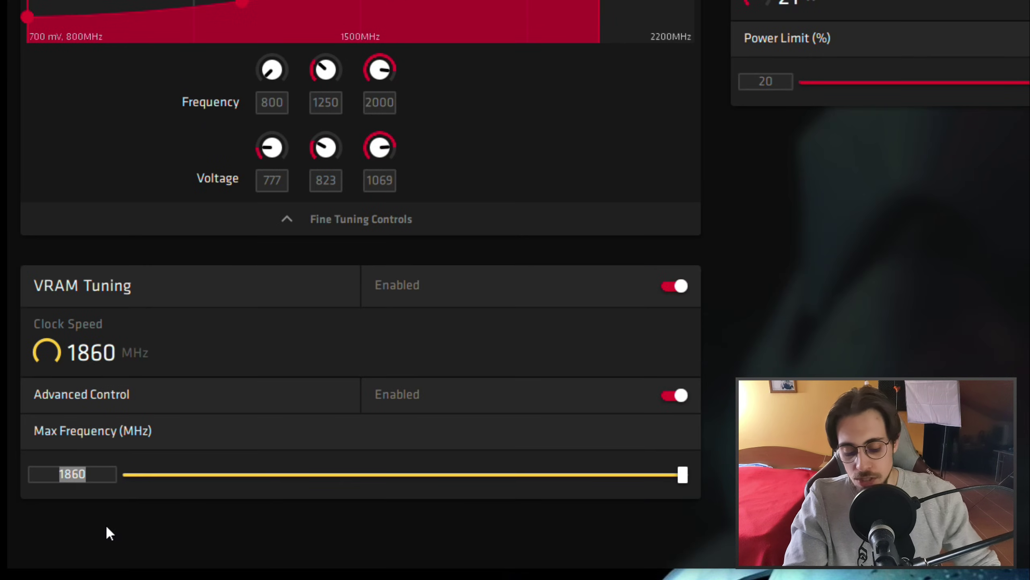
type("1840")
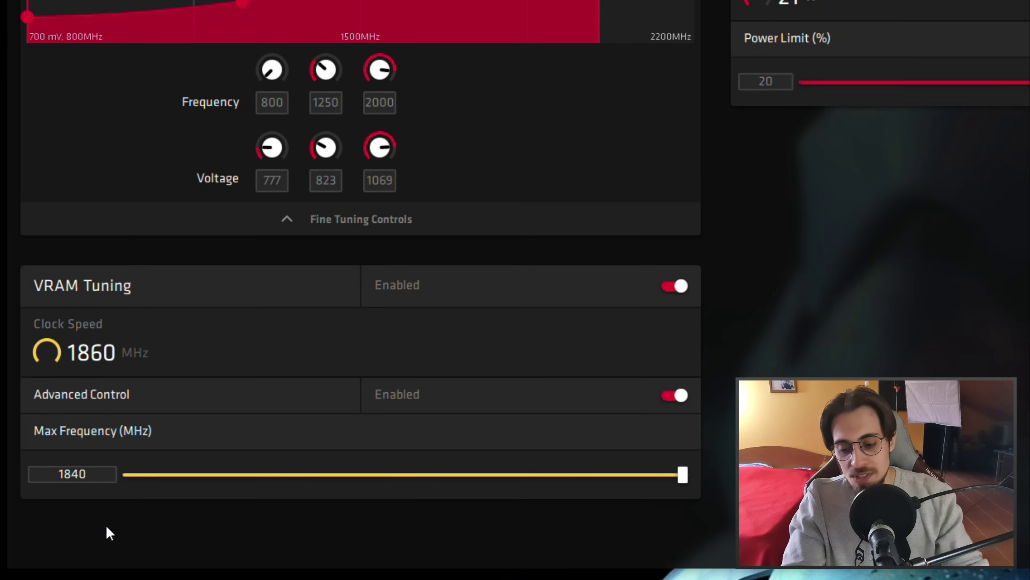
left_click(410, 438)
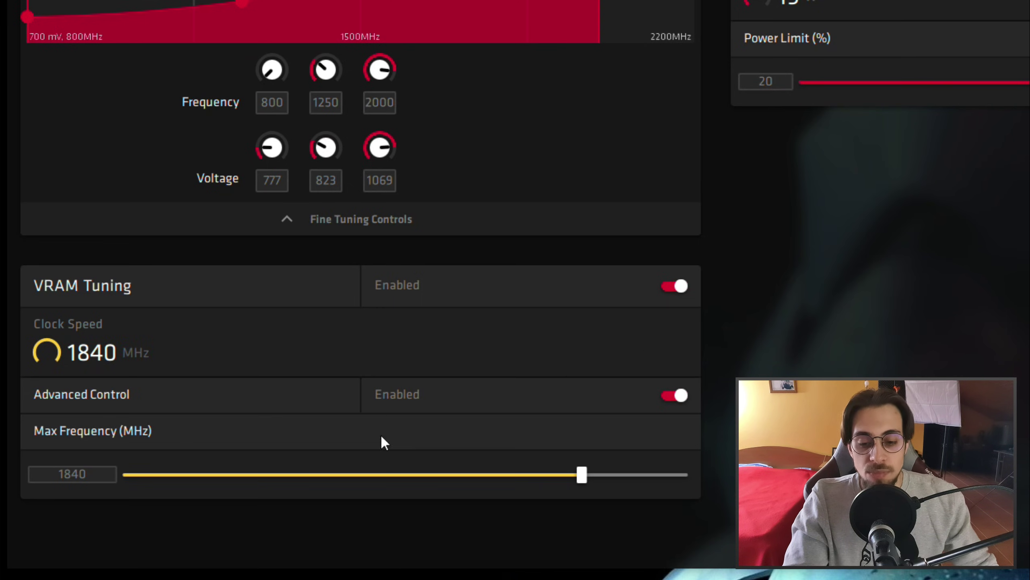
left_click(106, 472)
left_click_drag(106, 473, 4, 477)
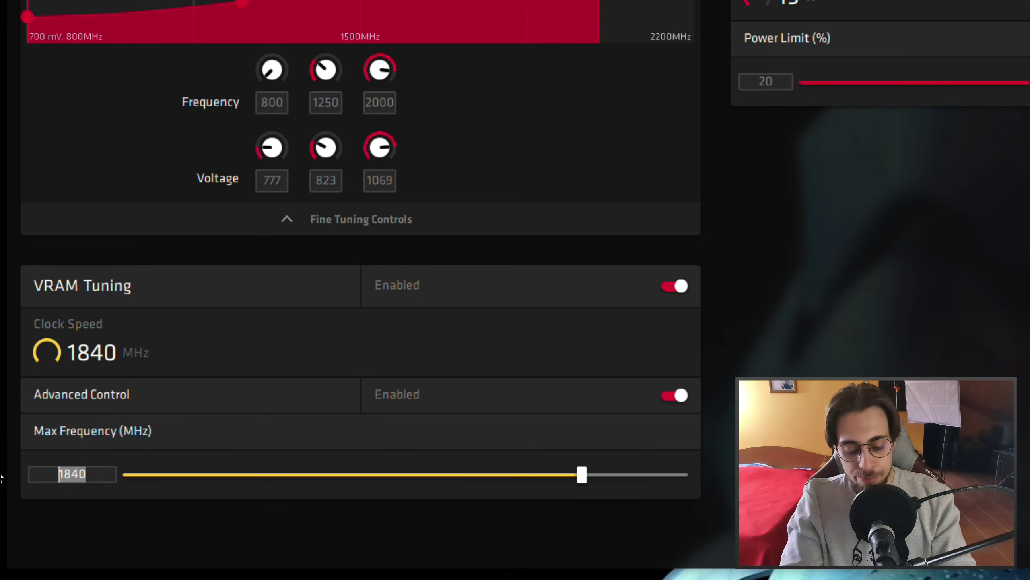
type("1800")
key("Return")
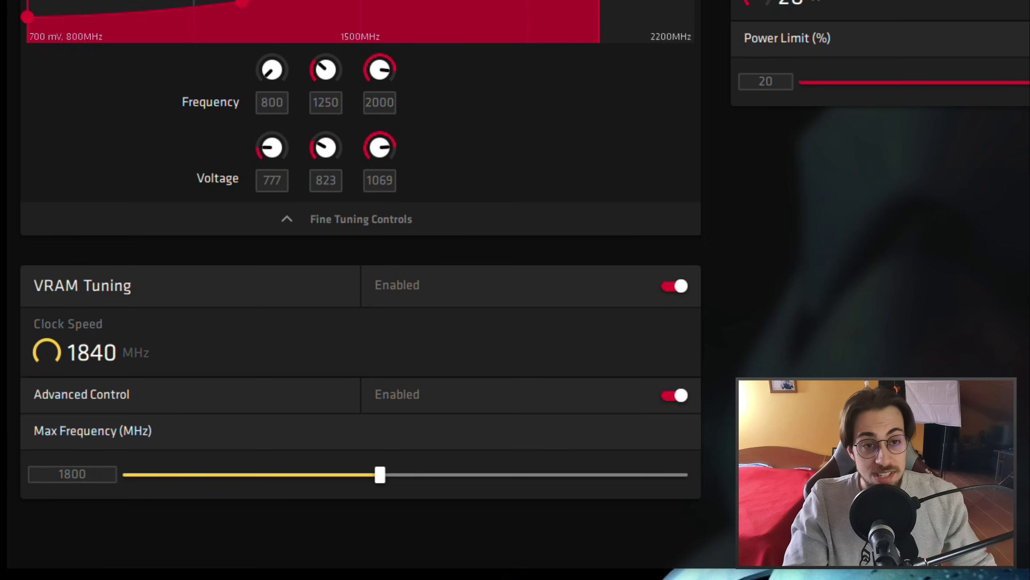
double_click(100, 473)
type("1")
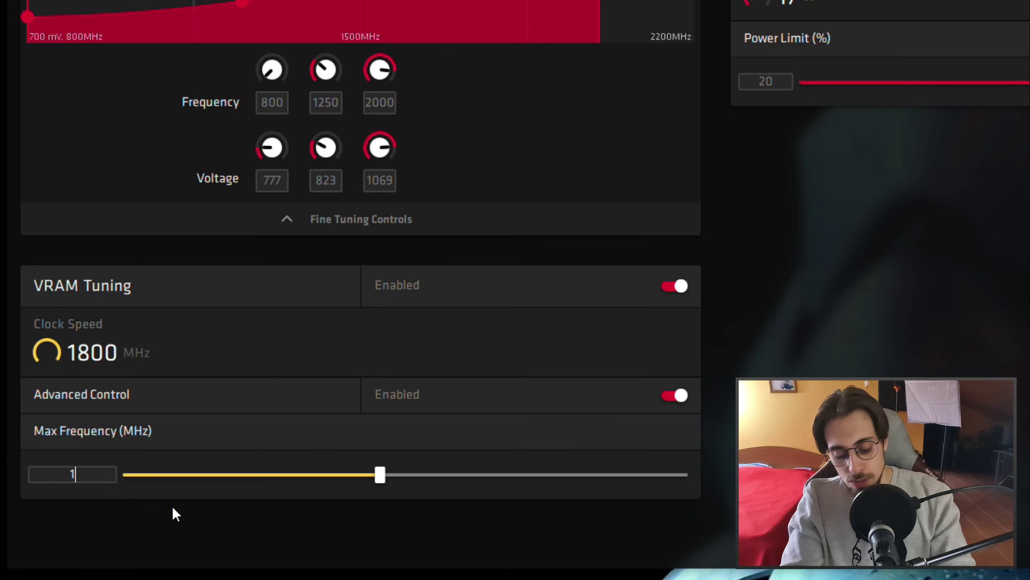
type("810")
key("Return")
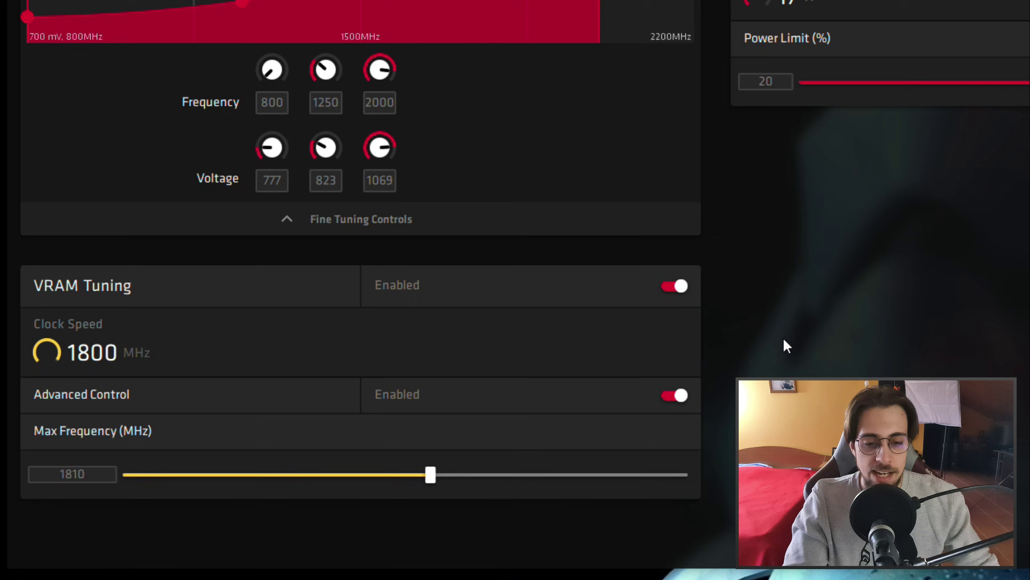
double_click(43, 464)
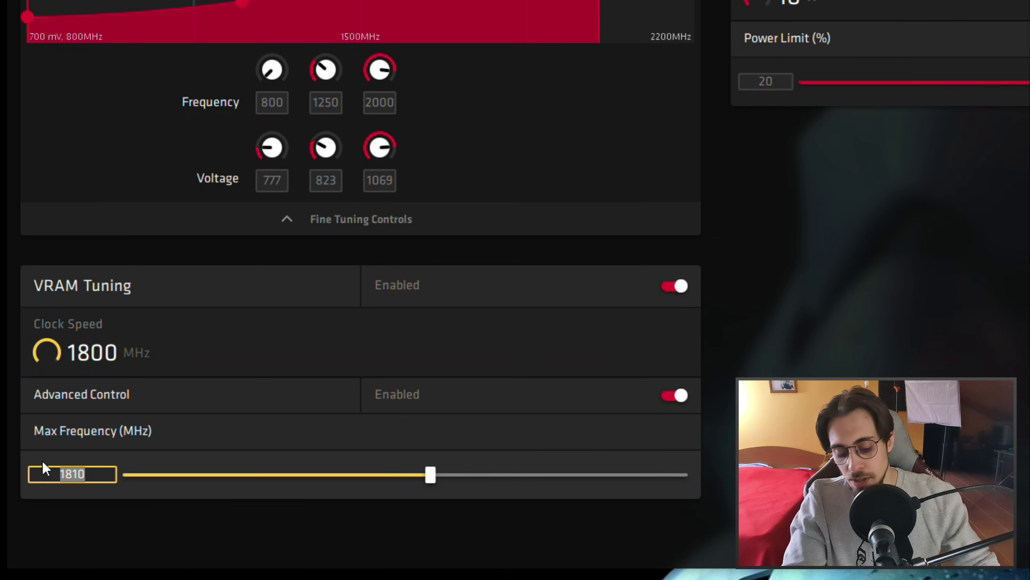
type("1820")
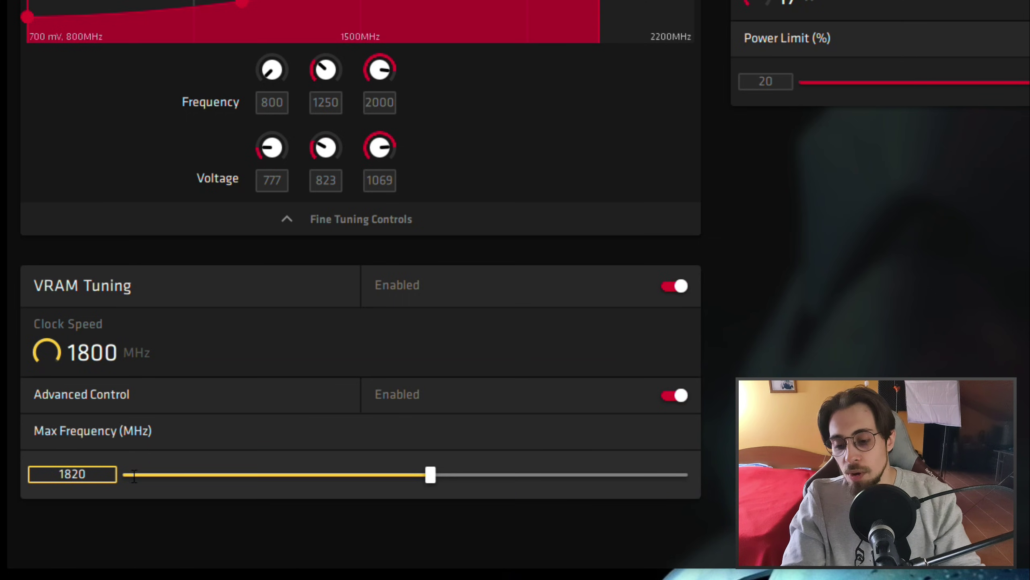
key("Return")
left_click(81, 474)
key("shift+Left")
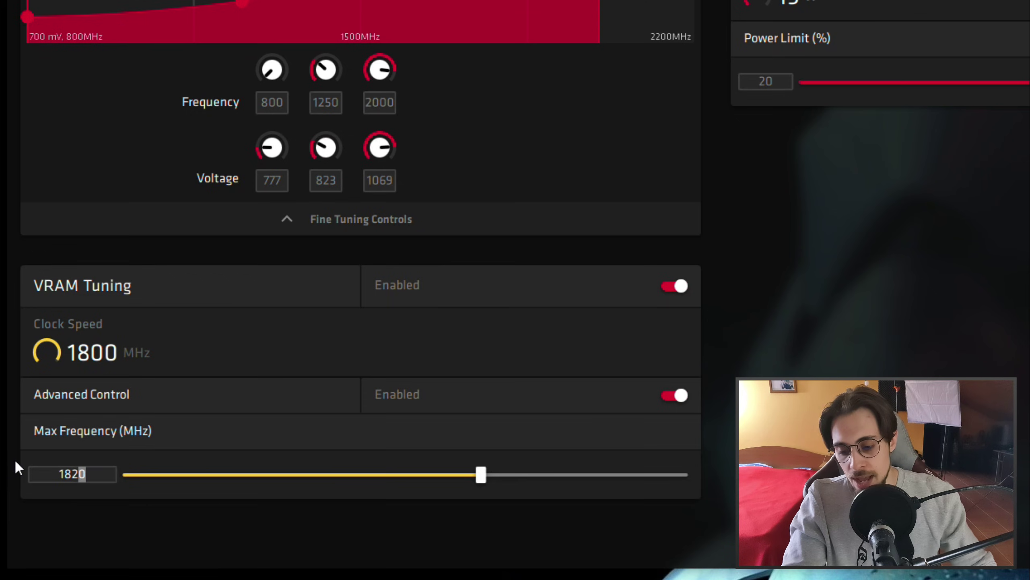
type("3")
key("BackSpace")
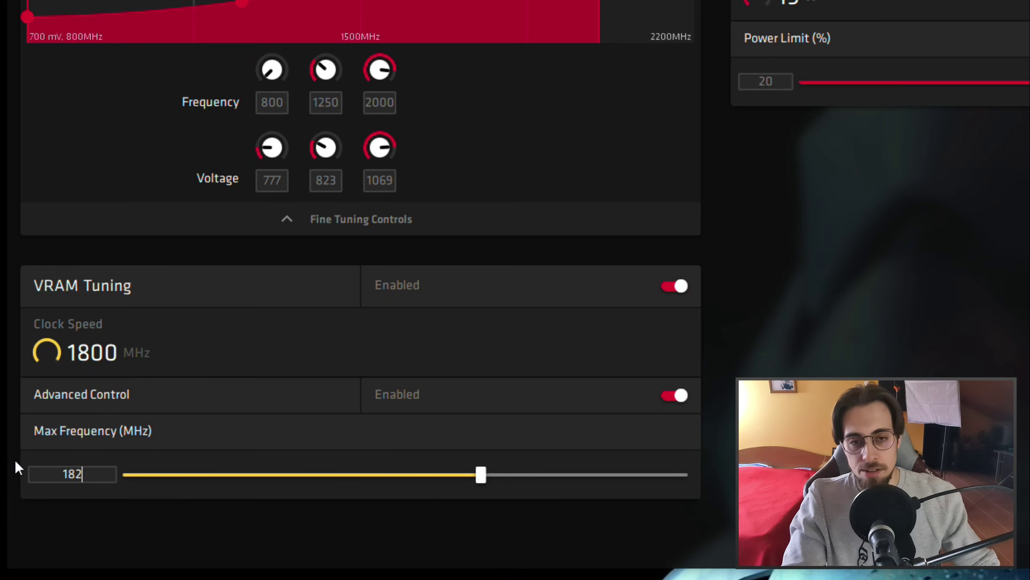
key("BackSpace")
type("30")
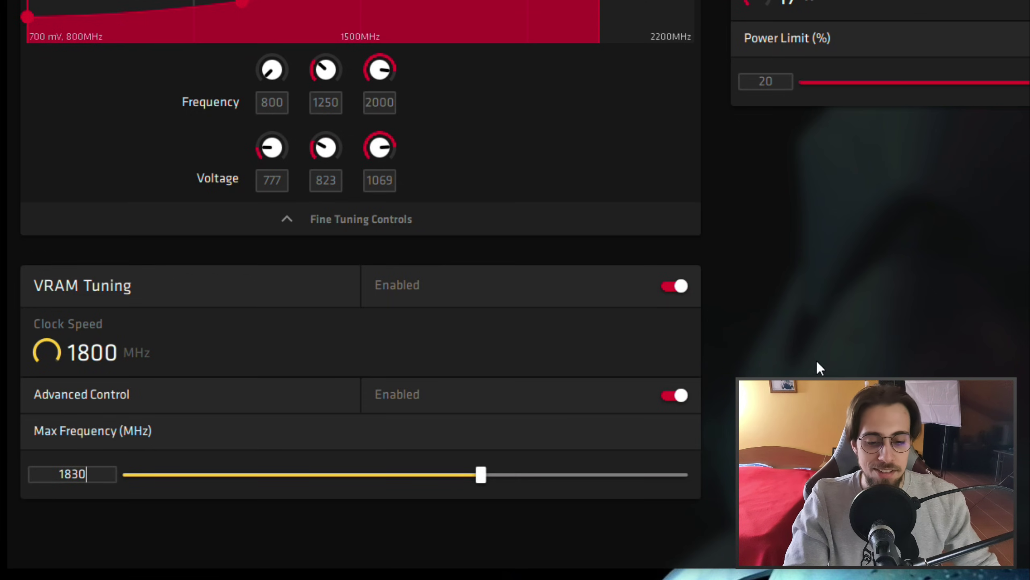
key("Return")
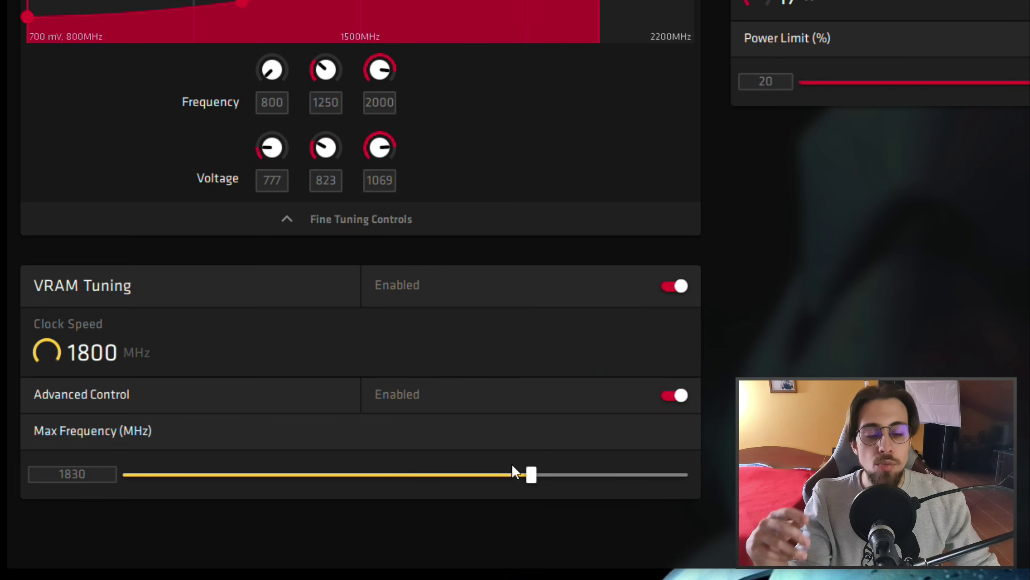
left_click_drag(531, 474, 683, 474)
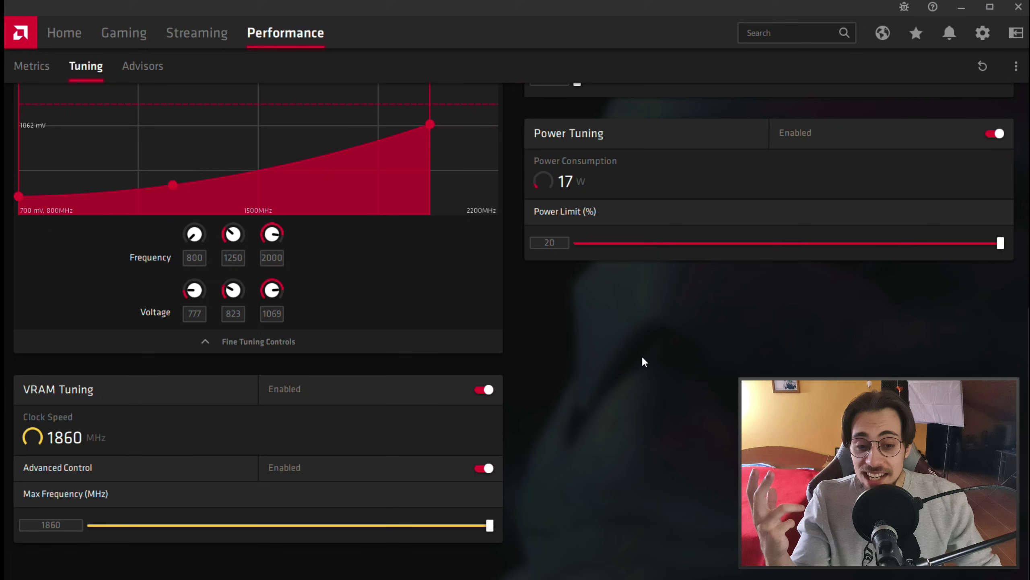
scroll(643, 361, "up", 5)
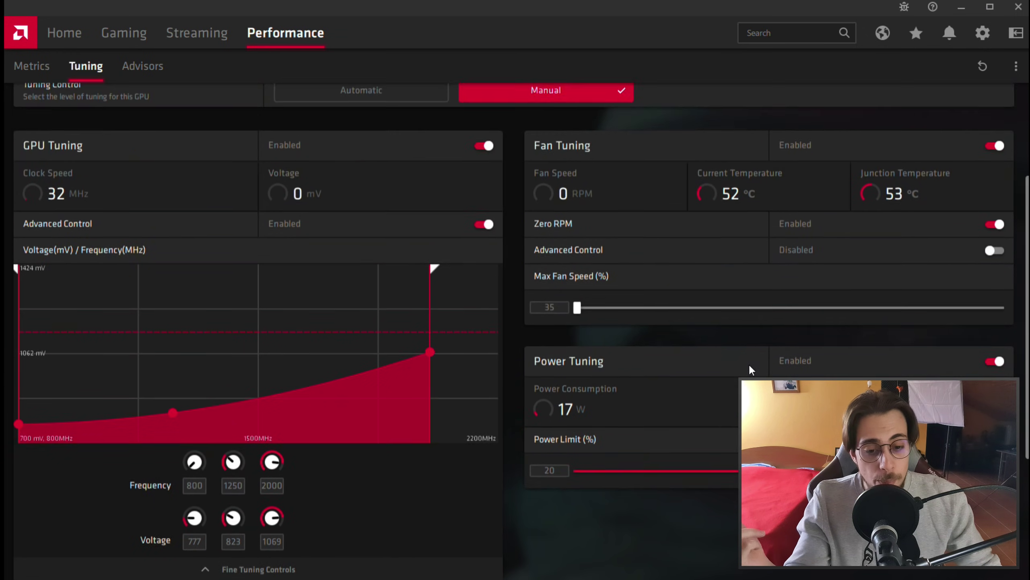
scroll(315, 269, "down", 2)
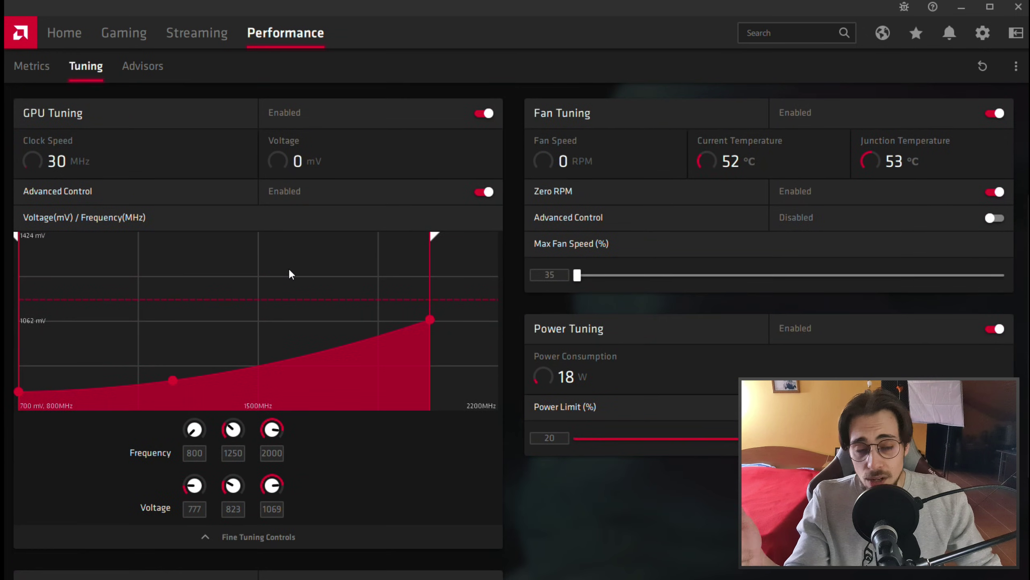
scroll(291, 275, "down", 4)
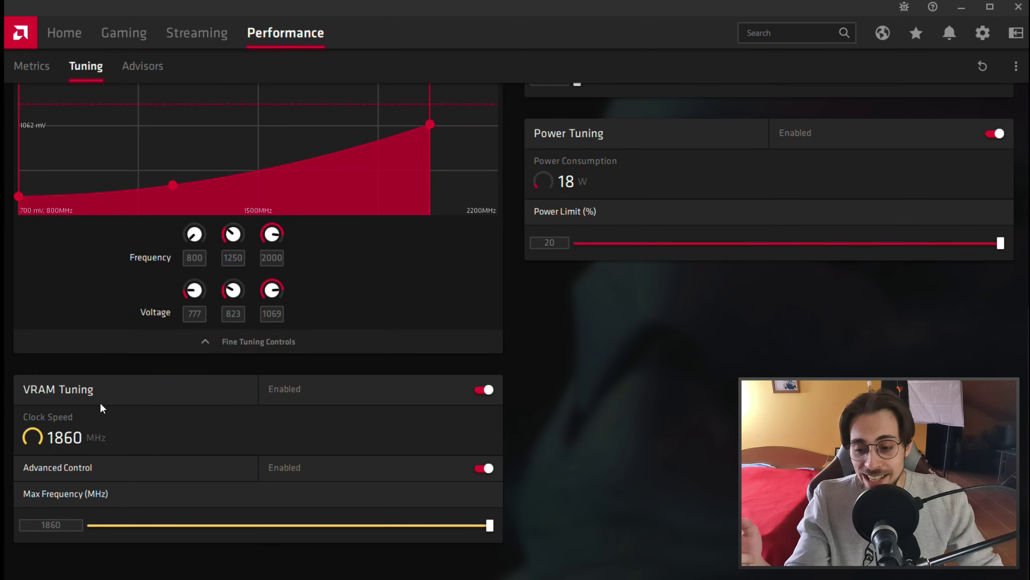
scroll(680, 430, "up", 6)
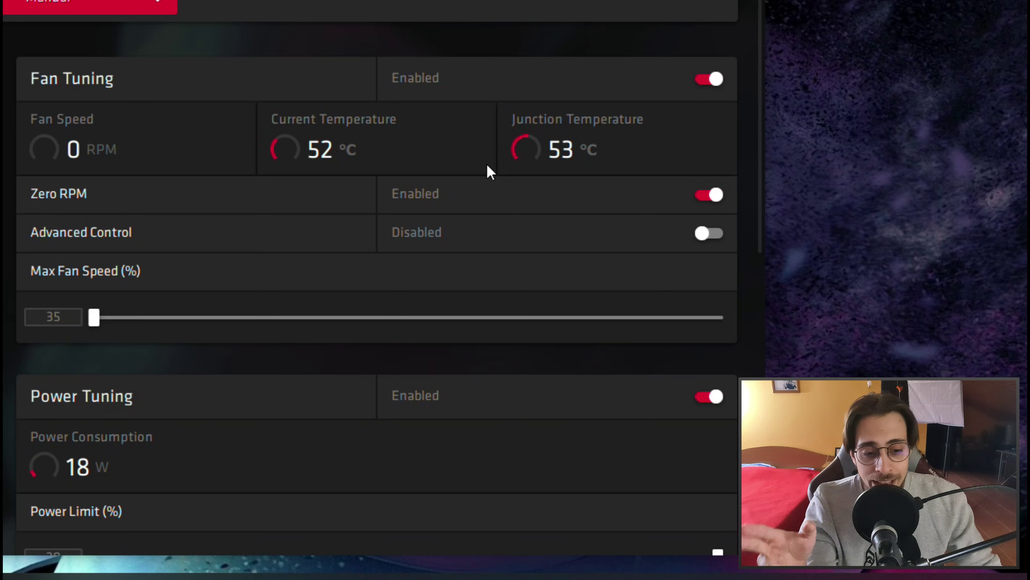
Set Zero RPM to Disabled in Fan Tuning, then review the page's fan speed and temperature readings
left_click(715, 194)
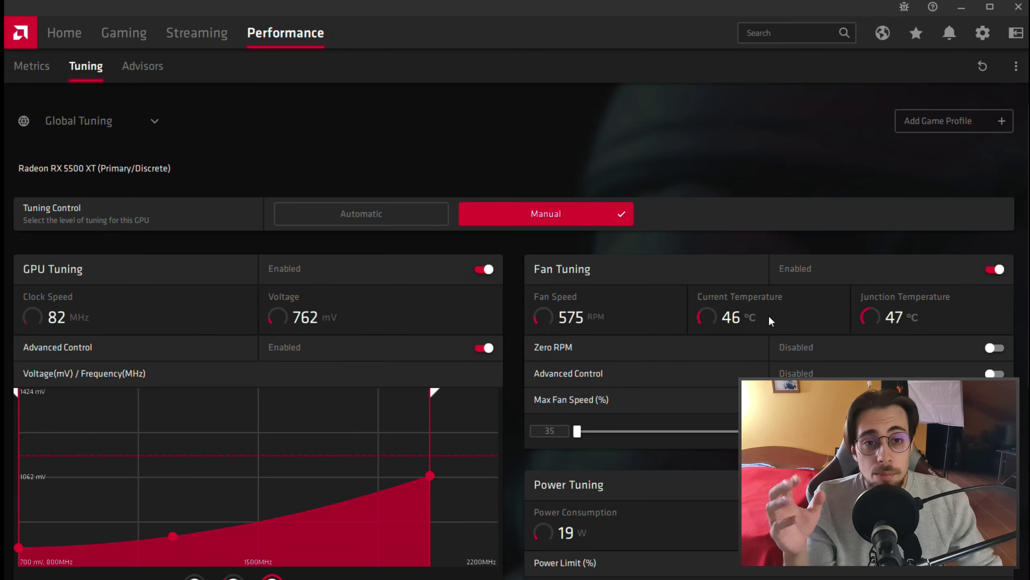
scroll(811, 345, "down", 5)
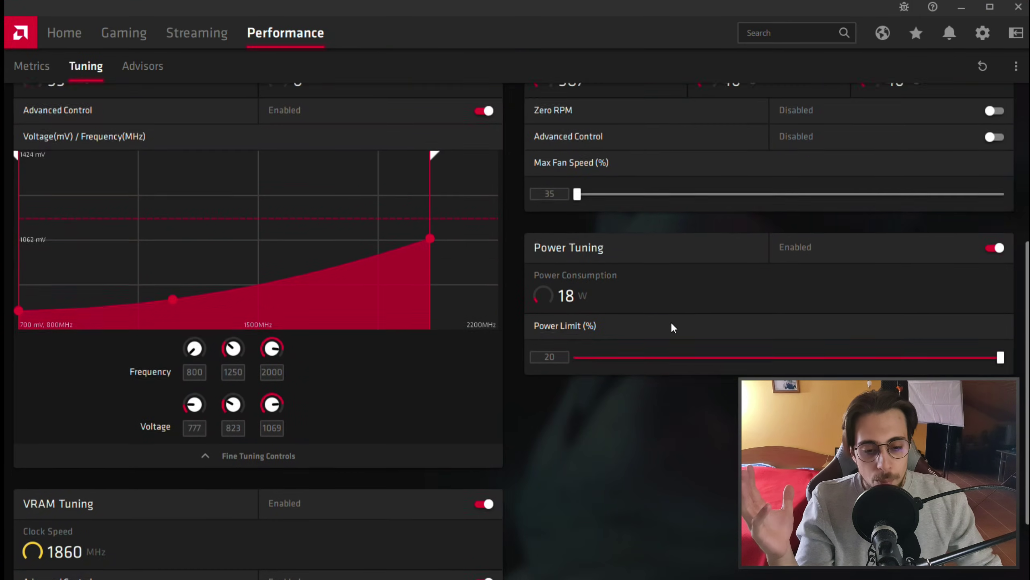
scroll(322, 307, "up", 1)
scroll(219, 249, "down", 2)
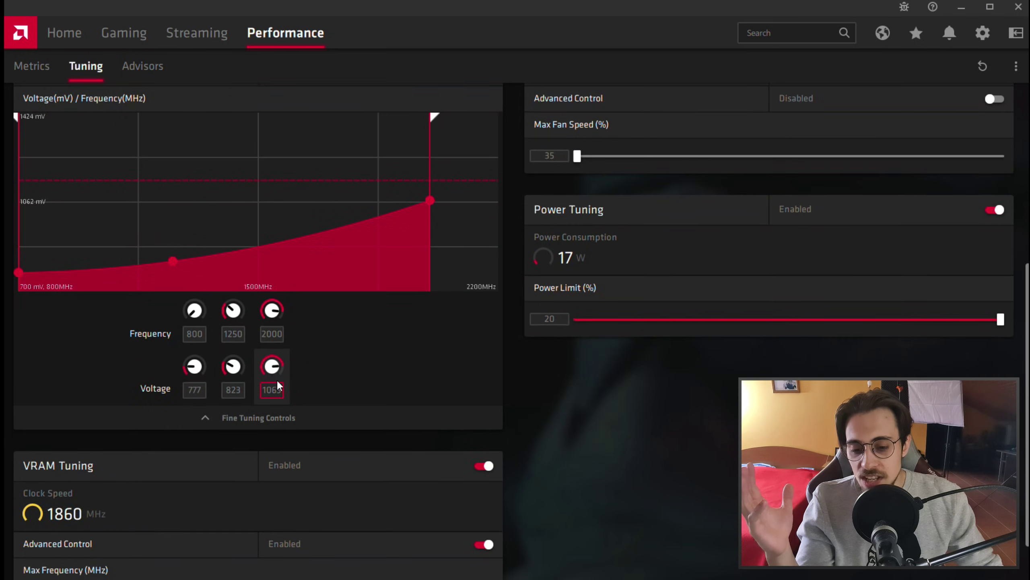
scroll(279, 390, "down", 2)
scroll(529, 453, "up", 6)
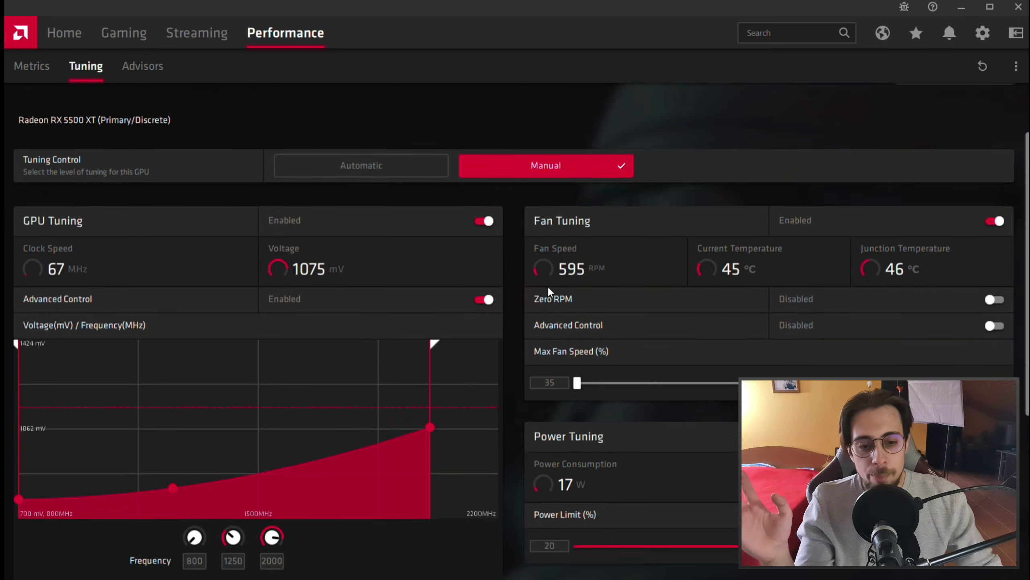
scroll(548, 291, "up", 1)
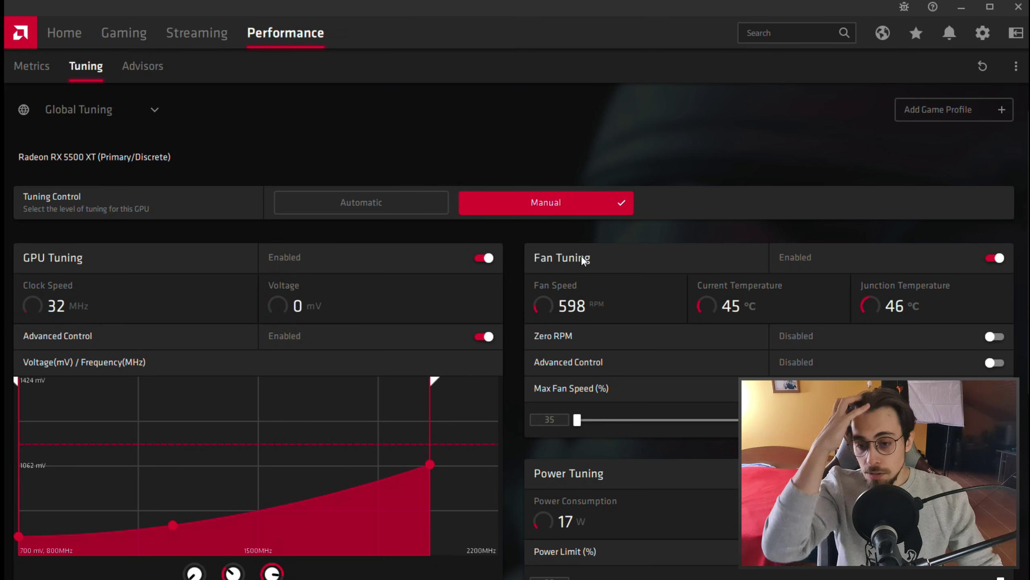
scroll(528, 276, "down", 6)
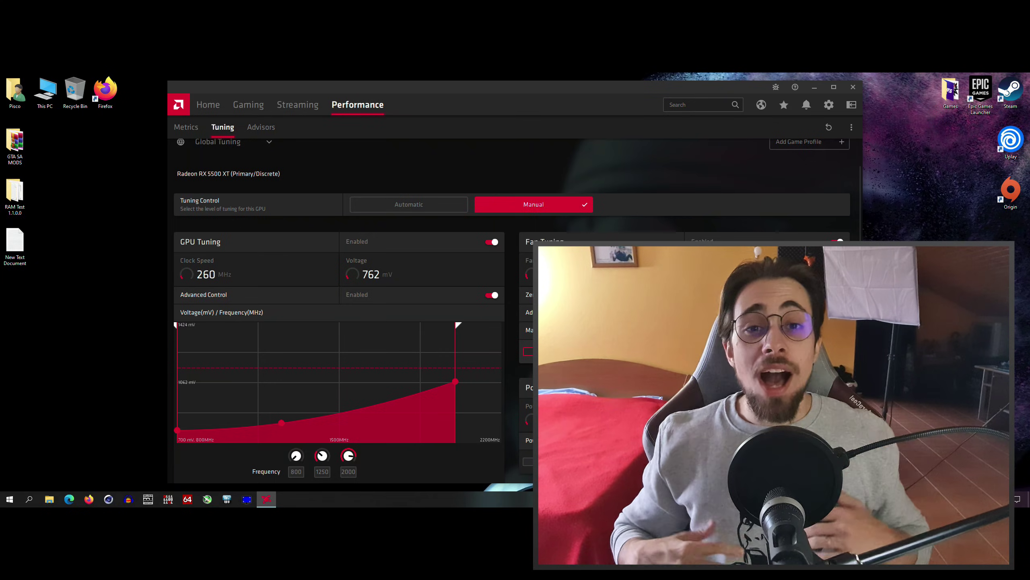